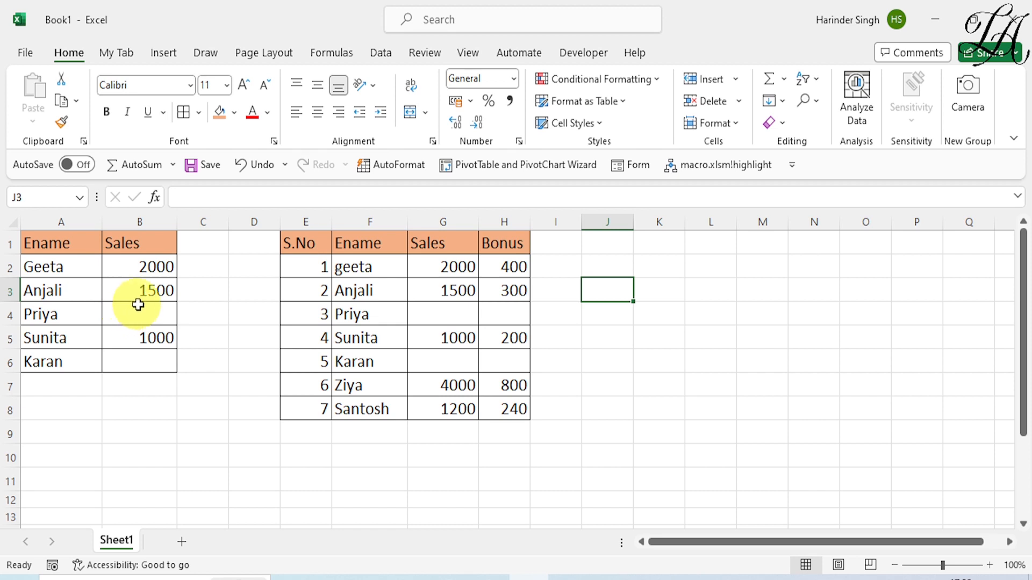
# Enter =ISBLANK(B2) in C2 to test whether the first employee's sales cell is empty
pyautogui.click(195, 267)
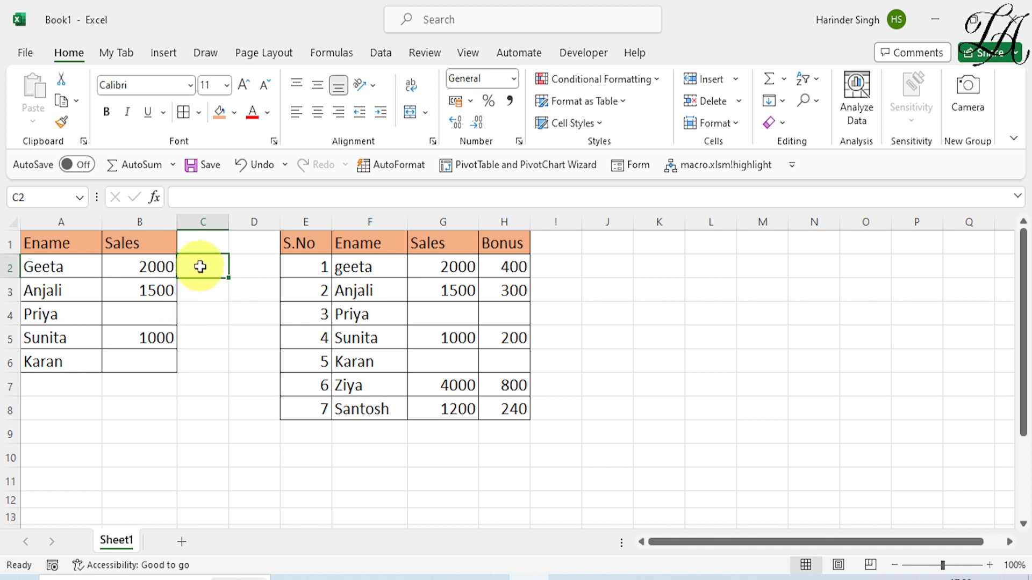
pyautogui.write('=')
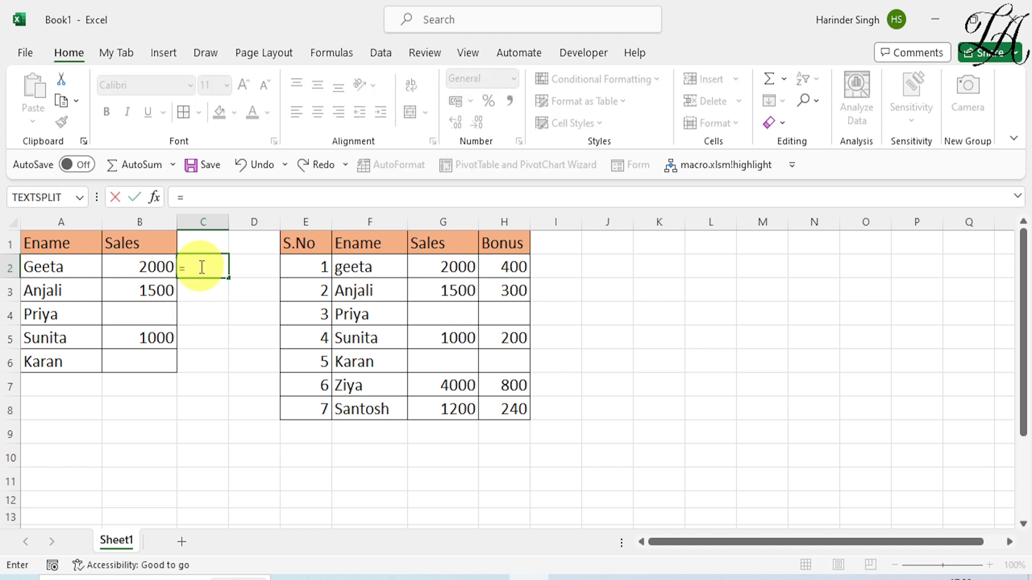
pyautogui.write('isb')
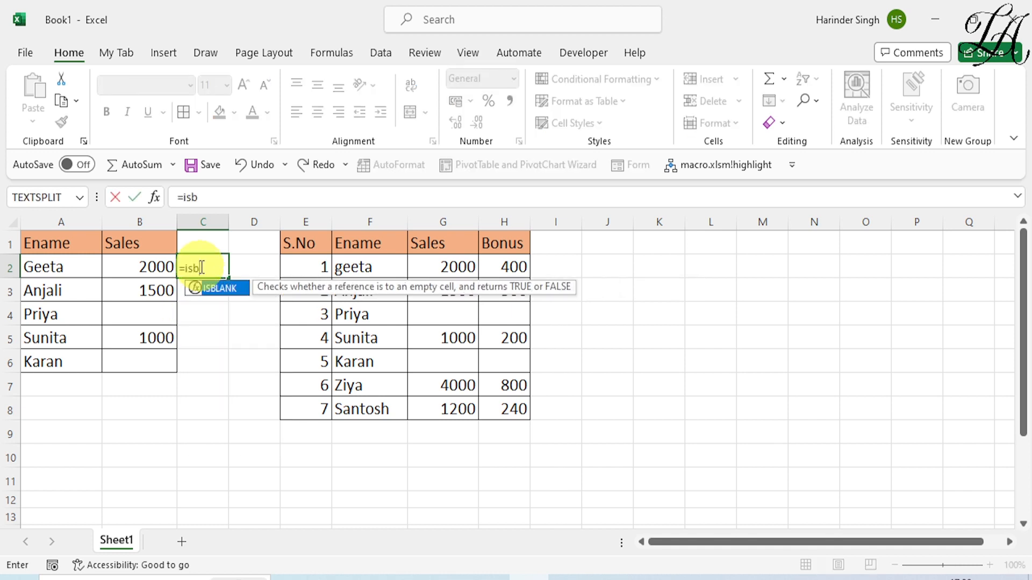
pyautogui.write('lank(')
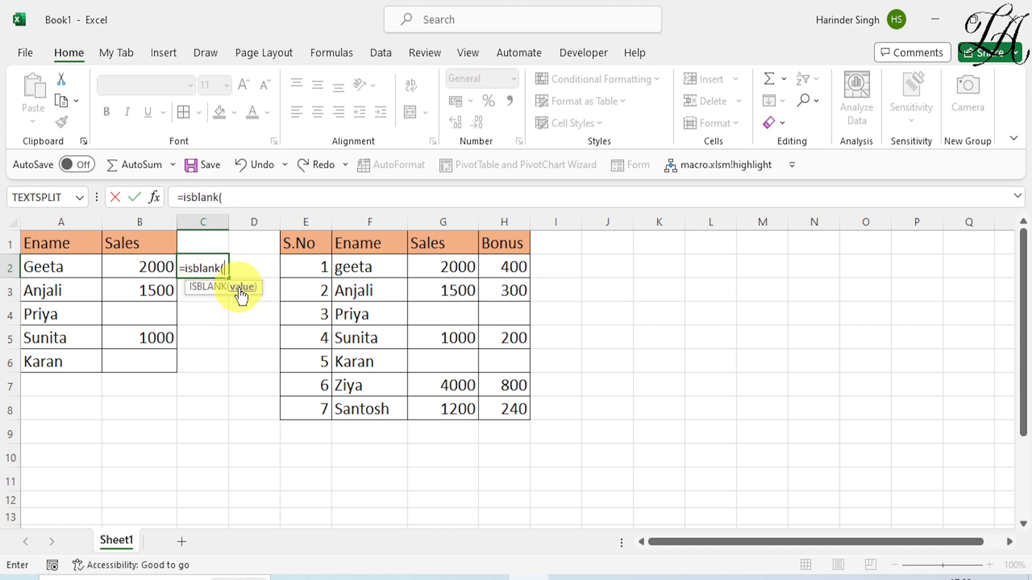
pyautogui.click(148, 264)
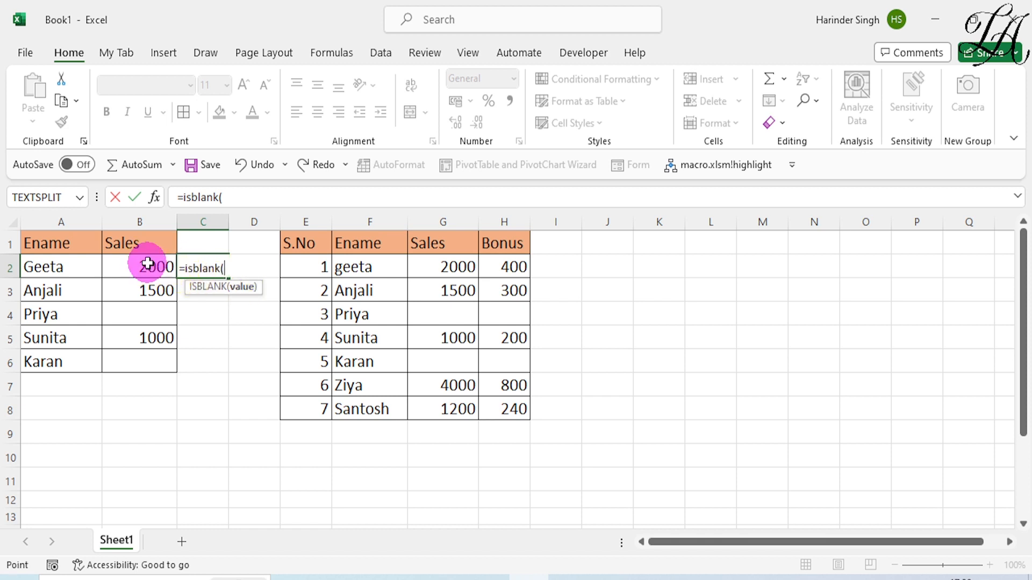
pyautogui.write(')')
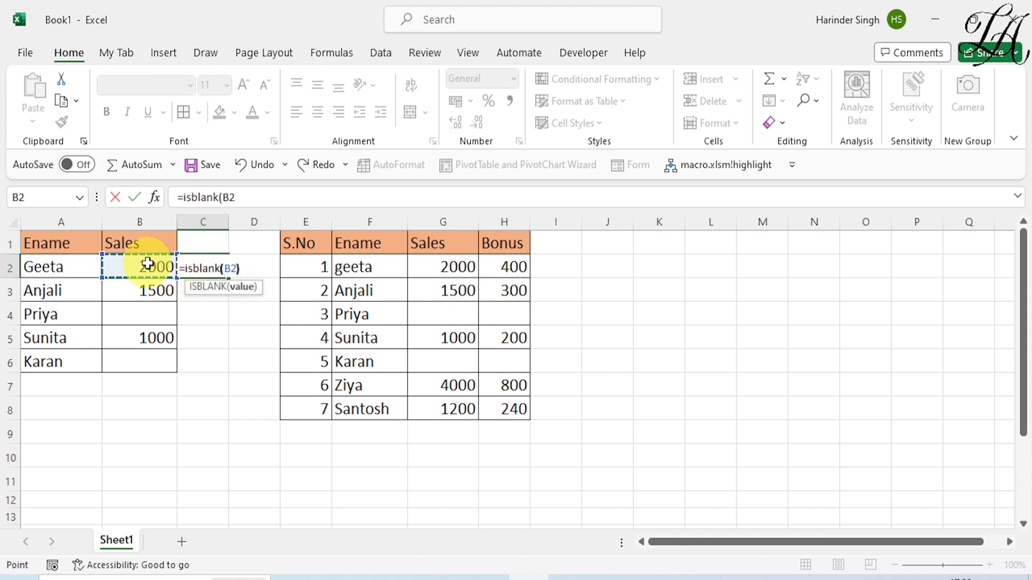
pyautogui.press('Return')
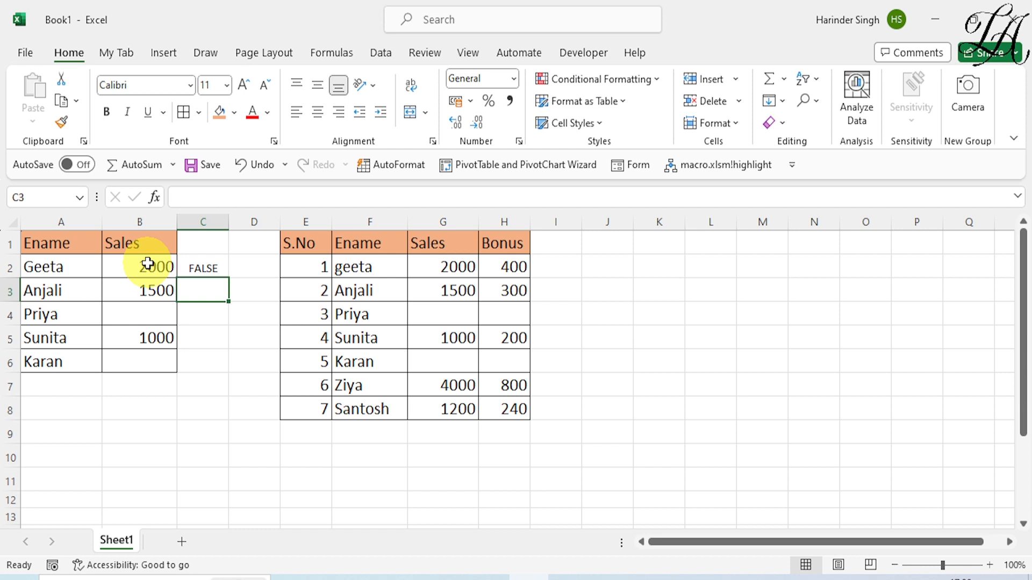
# Fill the ISBLANK formula from C2 down to C6 and inspect the copied formula in C4
pyautogui.click(208, 270)
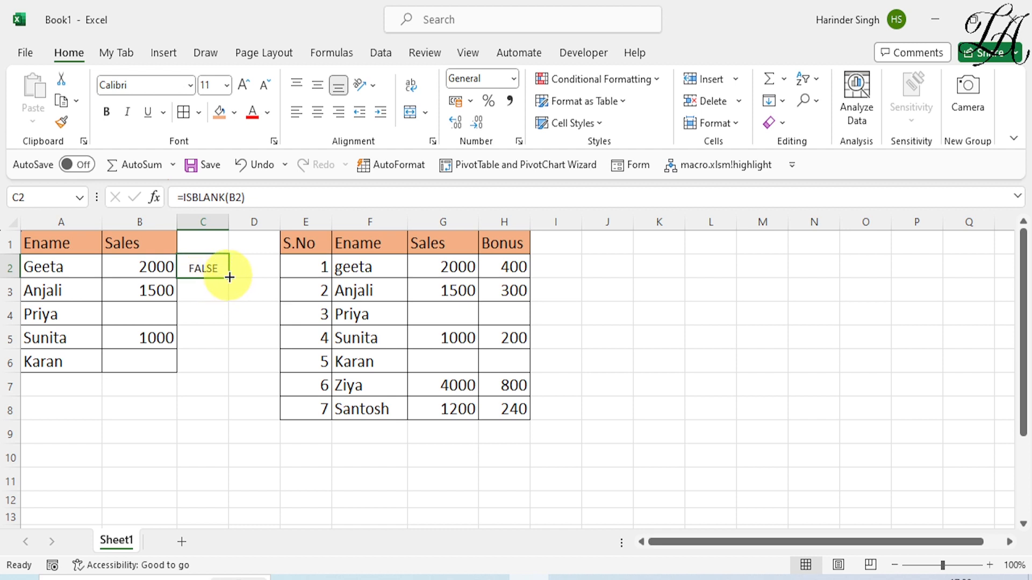
pyautogui.moveTo(230, 277); pyautogui.dragTo(221, 370)
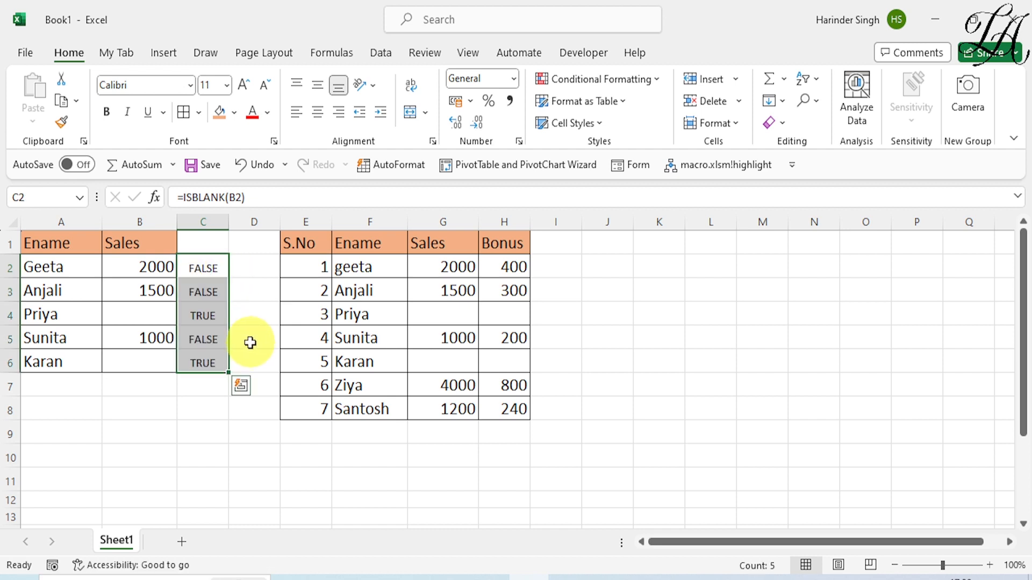
pyautogui.click(215, 317)
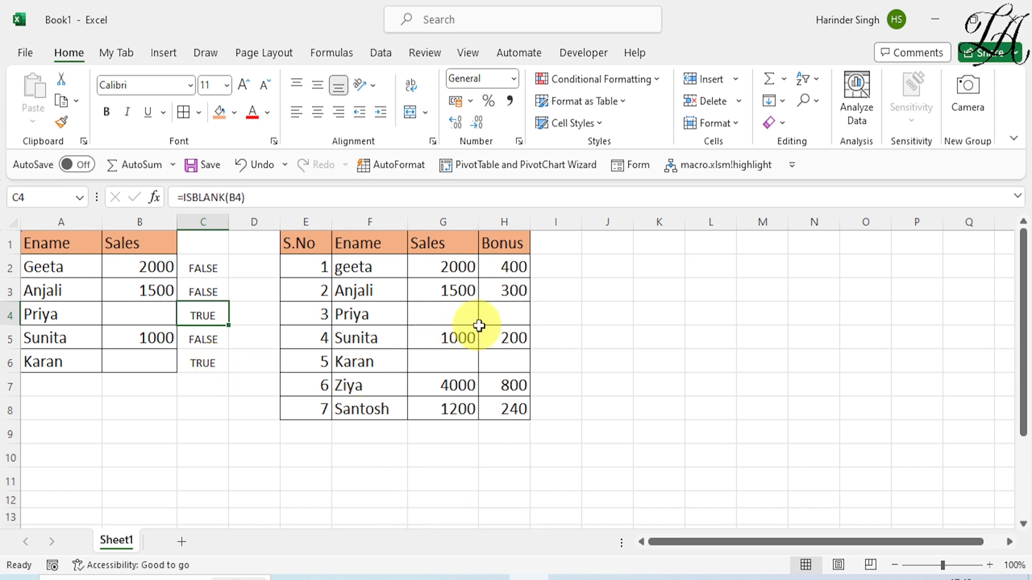
# Clear the existing values from the Bonus cells H2:H8
pyautogui.click(563, 265)
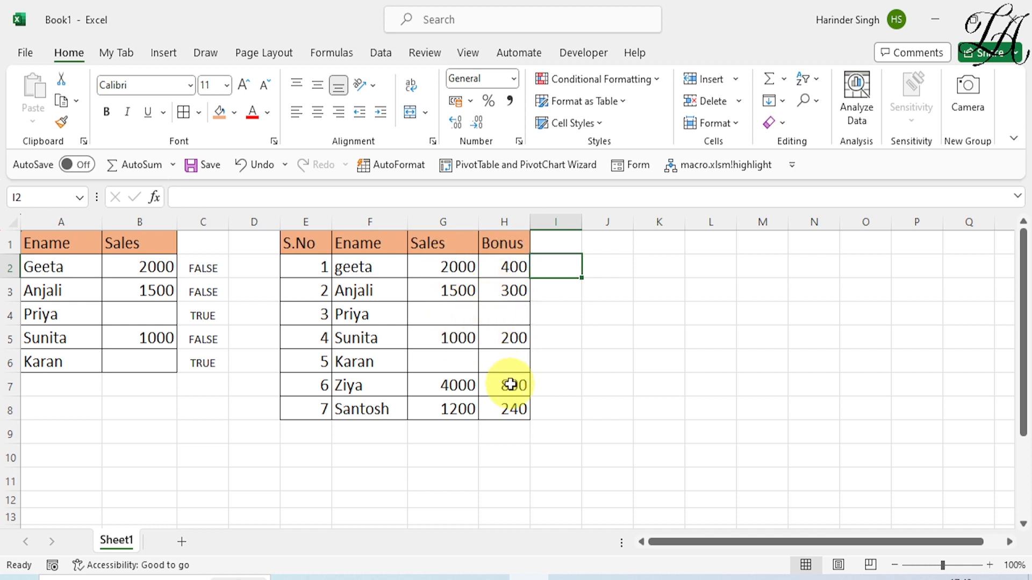
pyautogui.moveTo(511, 266); pyautogui.dragTo(503, 413)
pyautogui.press('Delete')
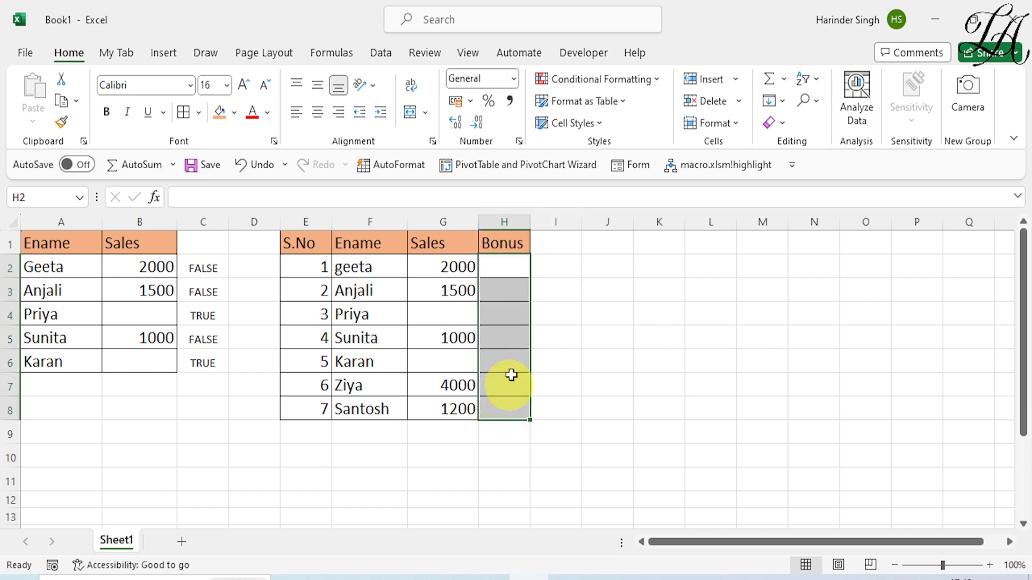
# Enter =IF(ISBLANK(G2), "",G2*20/100) in H2 to calculate a 20% bonus only when sales are filled in
pyautogui.click(514, 261)
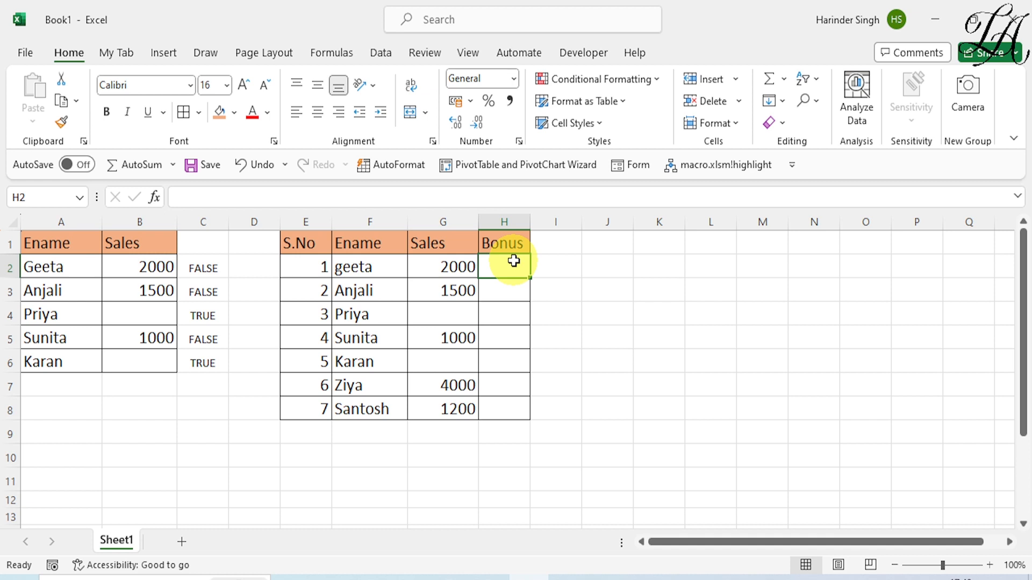
pyautogui.write('=if')
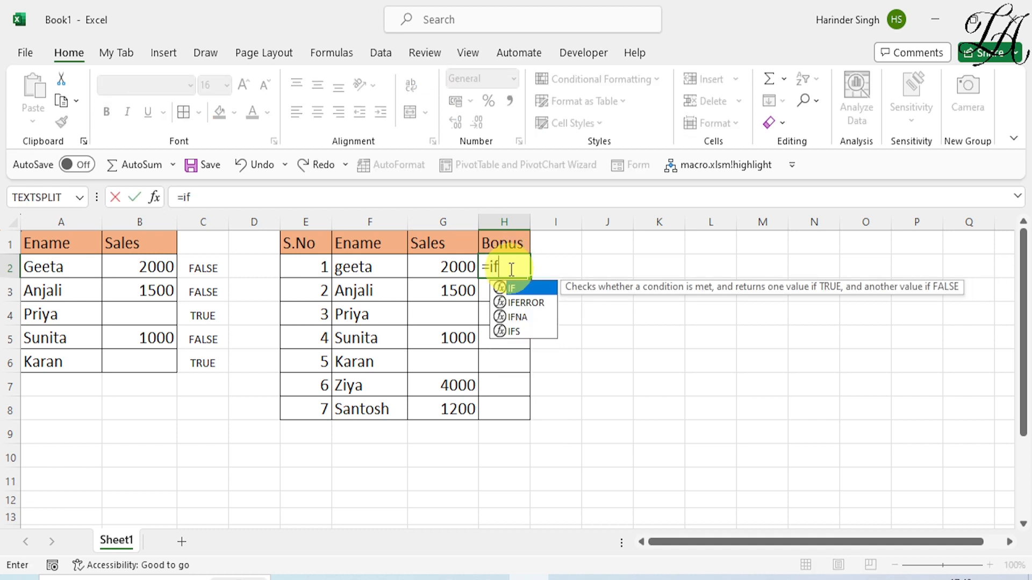
pyautogui.write('(')
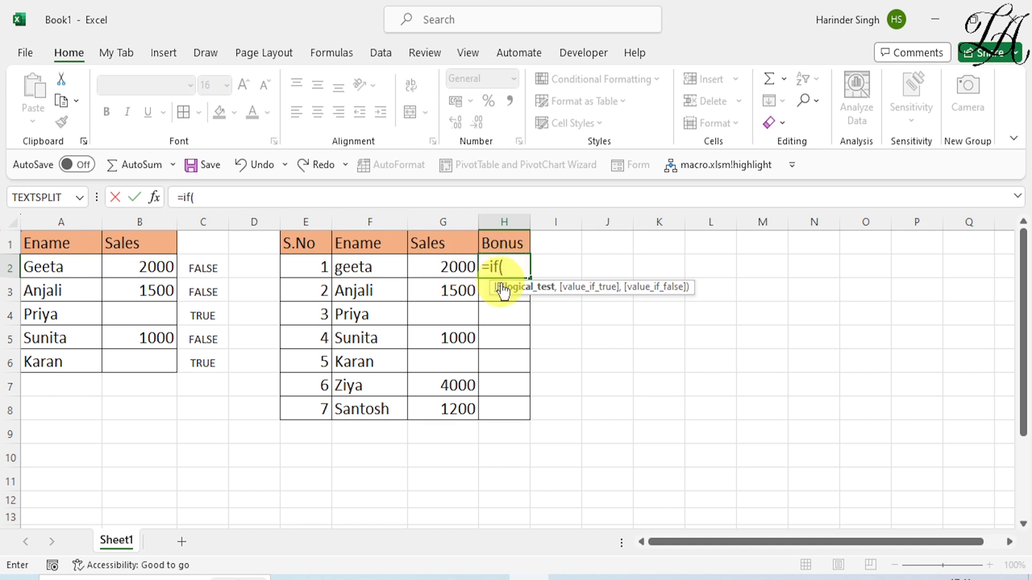
pyautogui.write('is')
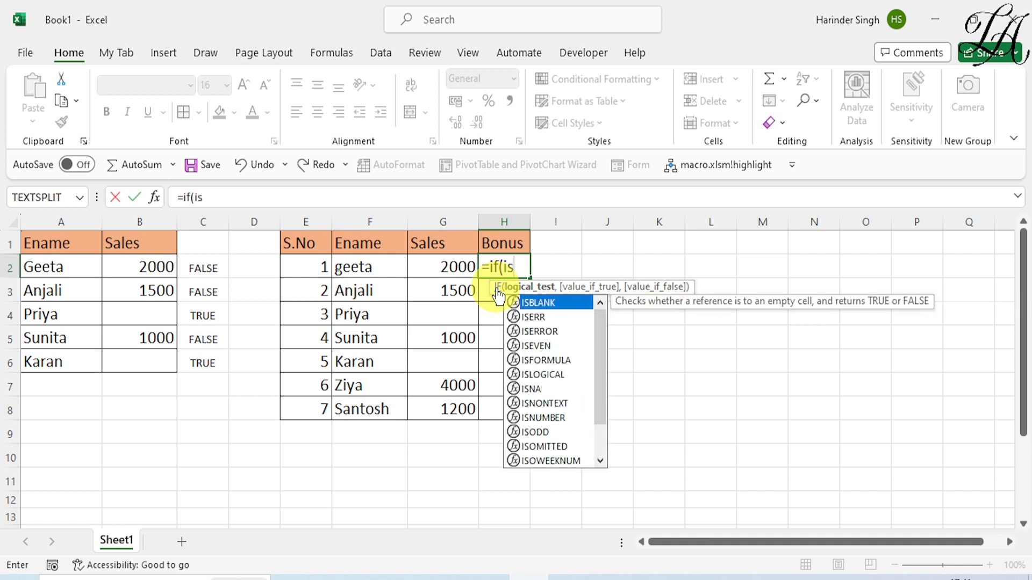
pyautogui.write('blank(')
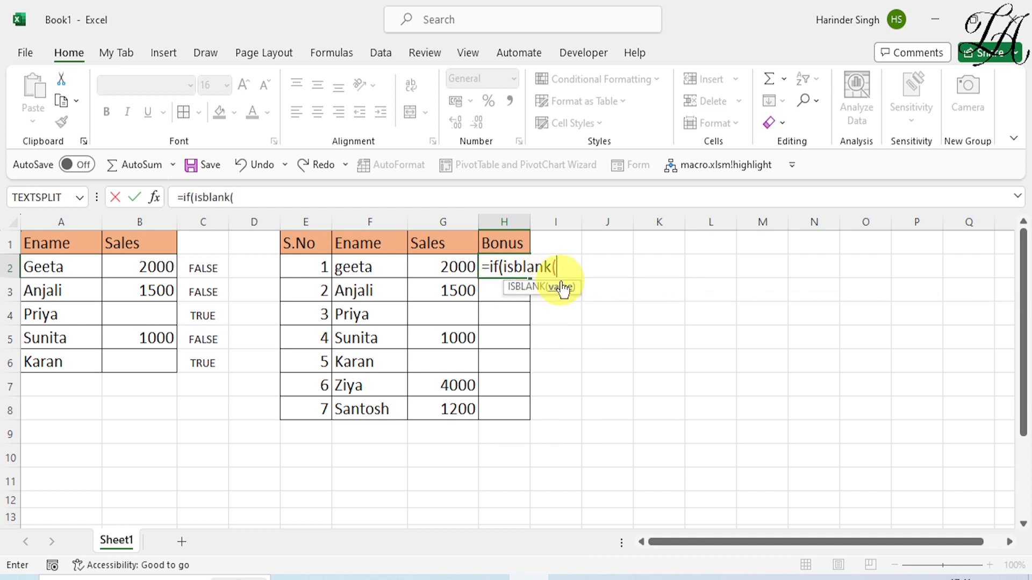
pyautogui.click(465, 271)
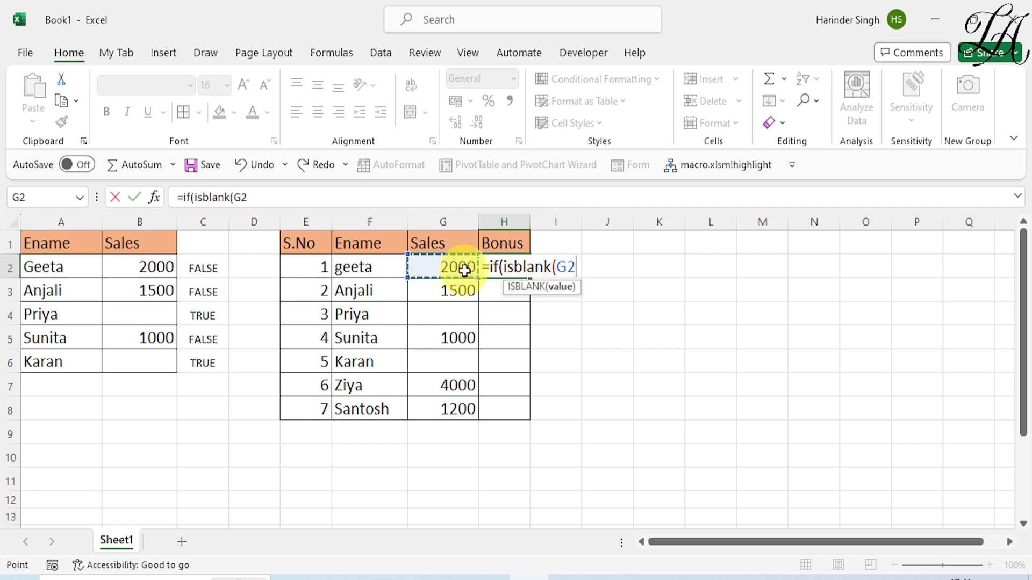
pyautogui.write(')')
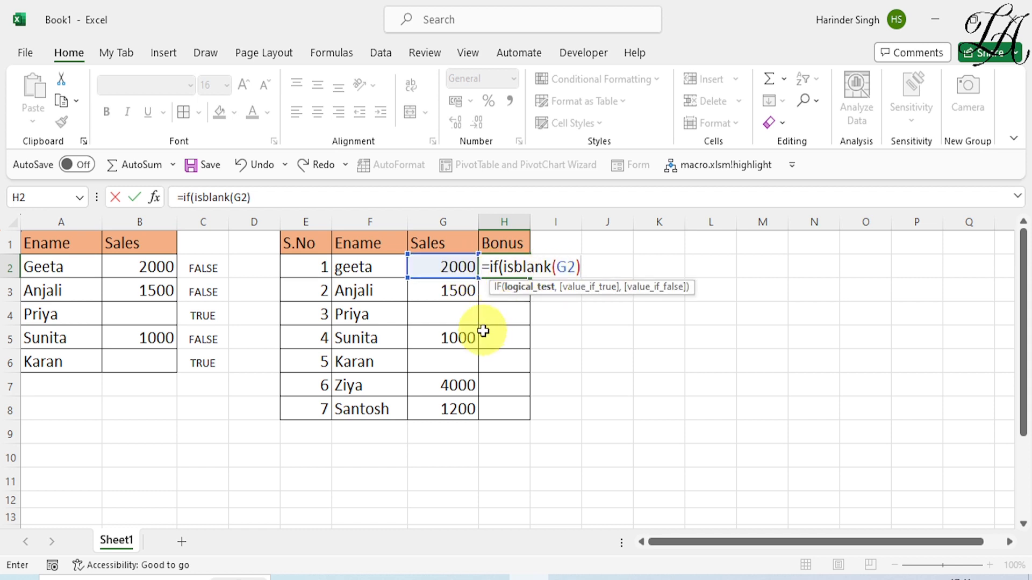
pyautogui.write(',')
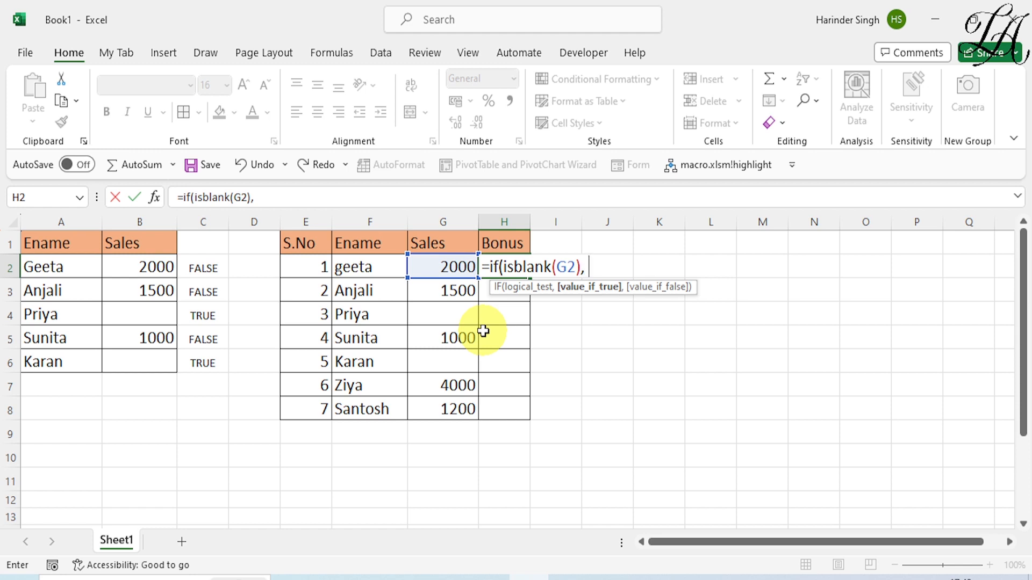
pyautogui.write('""')
pyautogui.write(',')
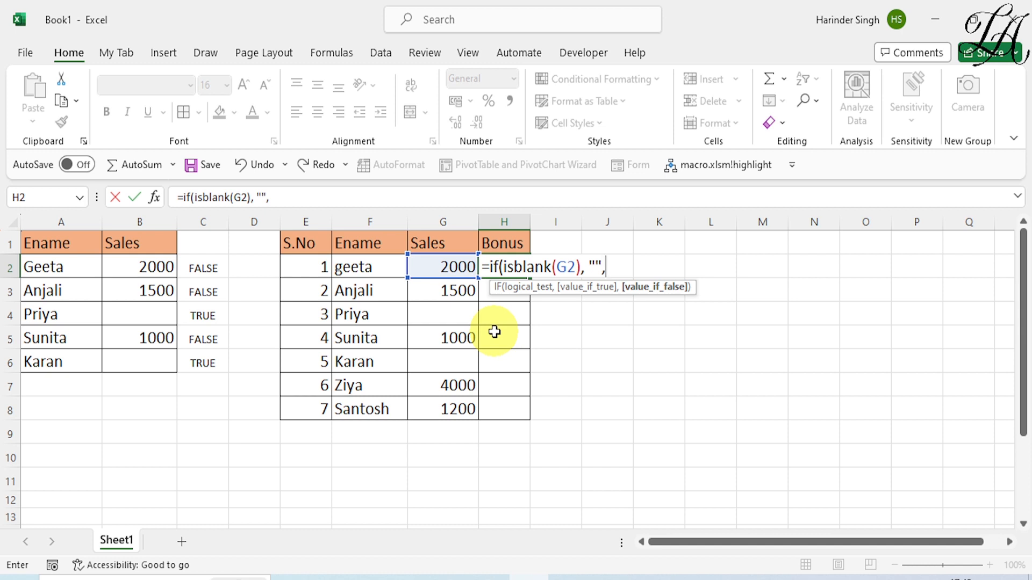
pyautogui.click(463, 267)
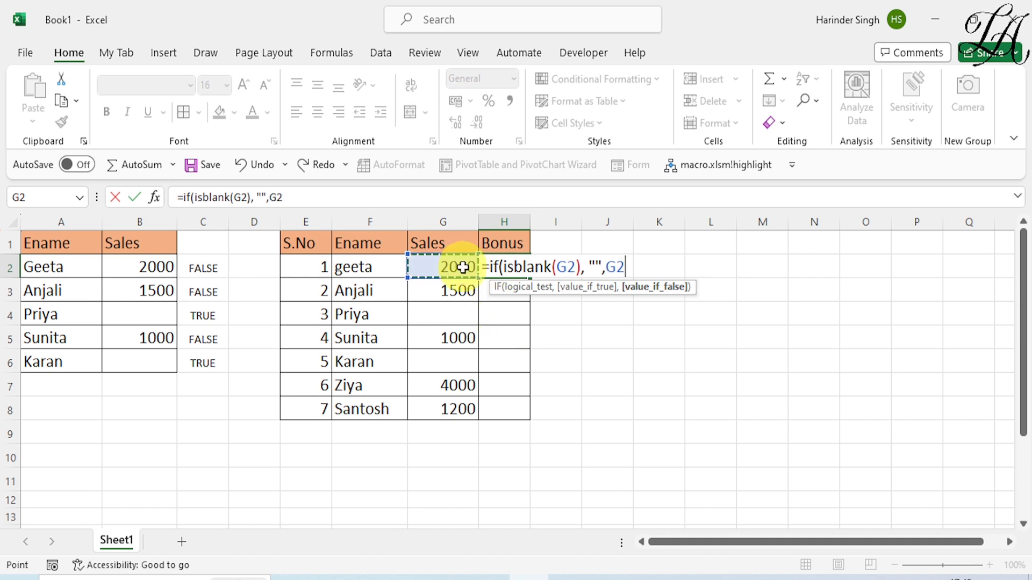
pyautogui.write('*')
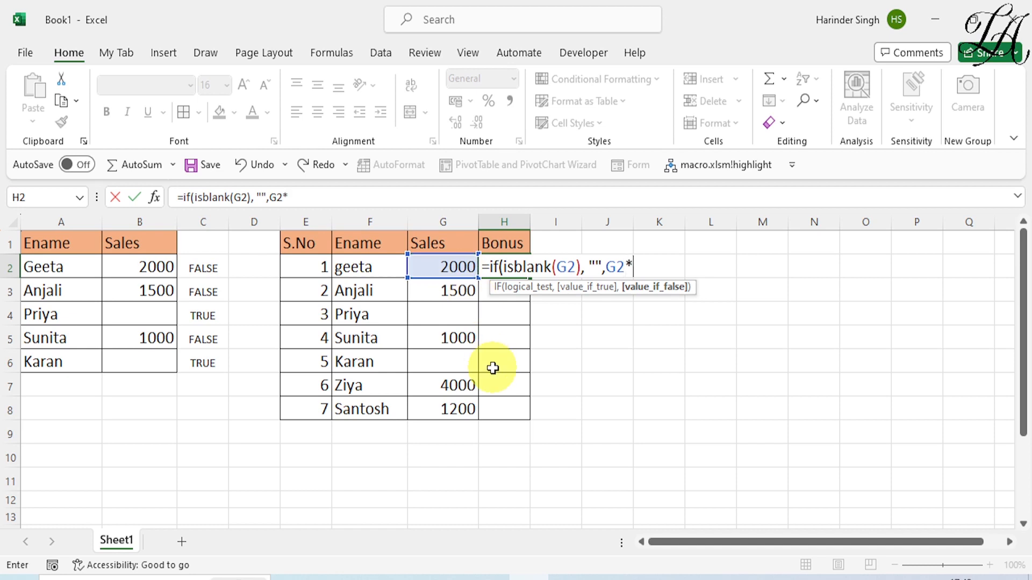
pyautogui.write('20/100')
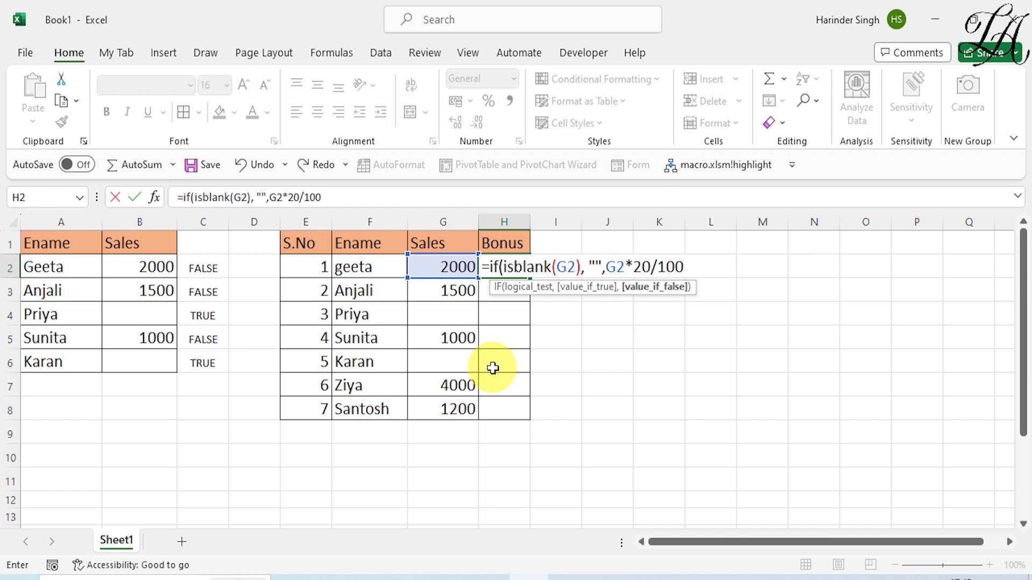
pyautogui.write(')')
pyautogui.press('Return')
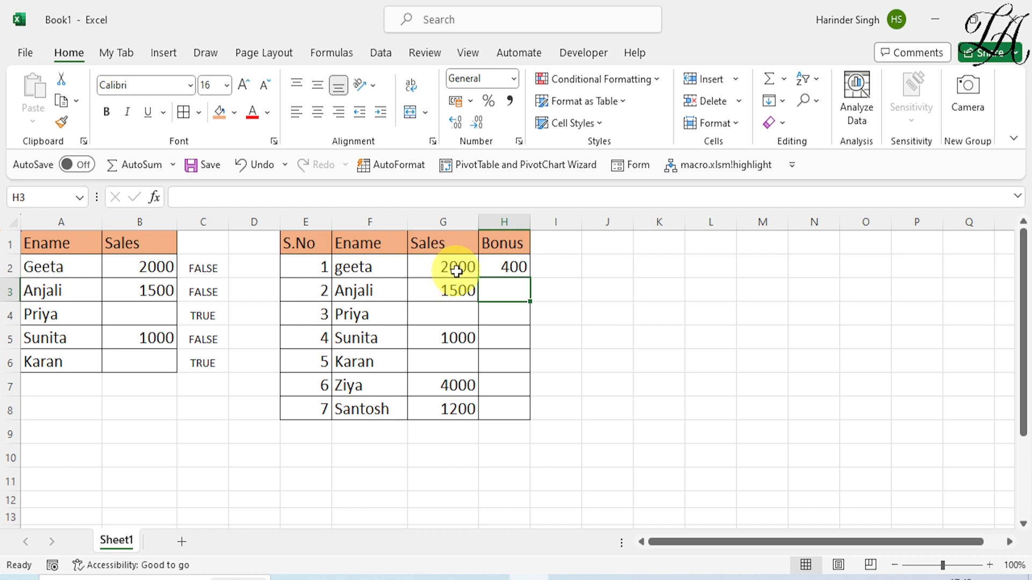
# Fill the bonus formula from H2 down to H8 and inspect the copied formulas in H4 and H6
pyautogui.click(505, 269)
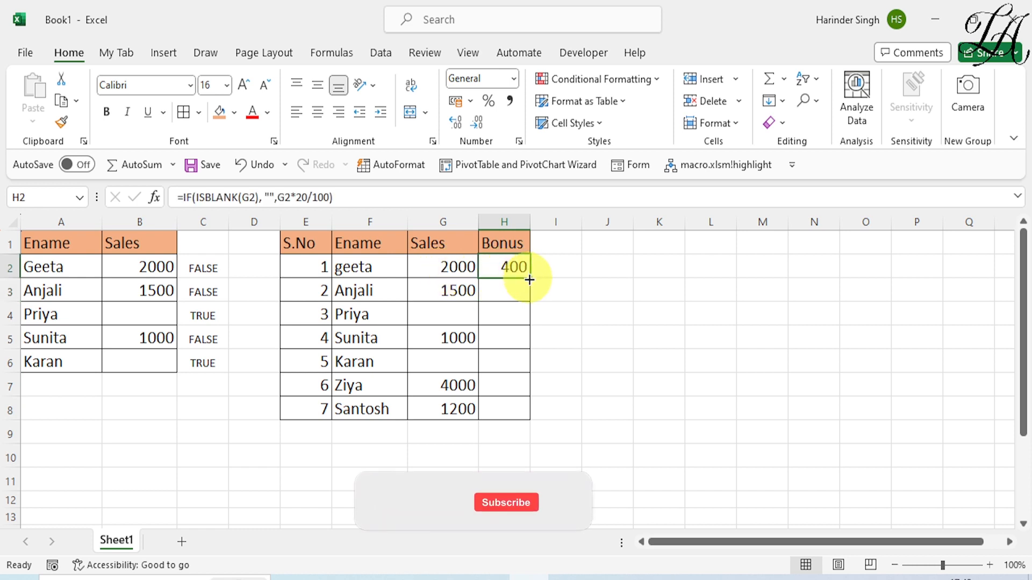
pyautogui.moveTo(529, 279); pyautogui.dragTo(524, 415)
pyautogui.click(655, 359)
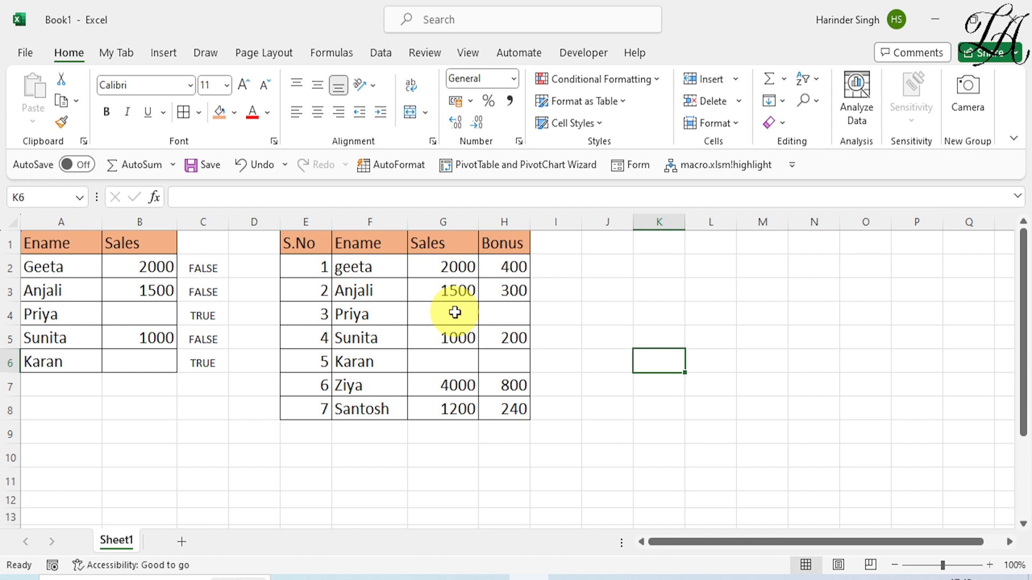
pyautogui.click(505, 318)
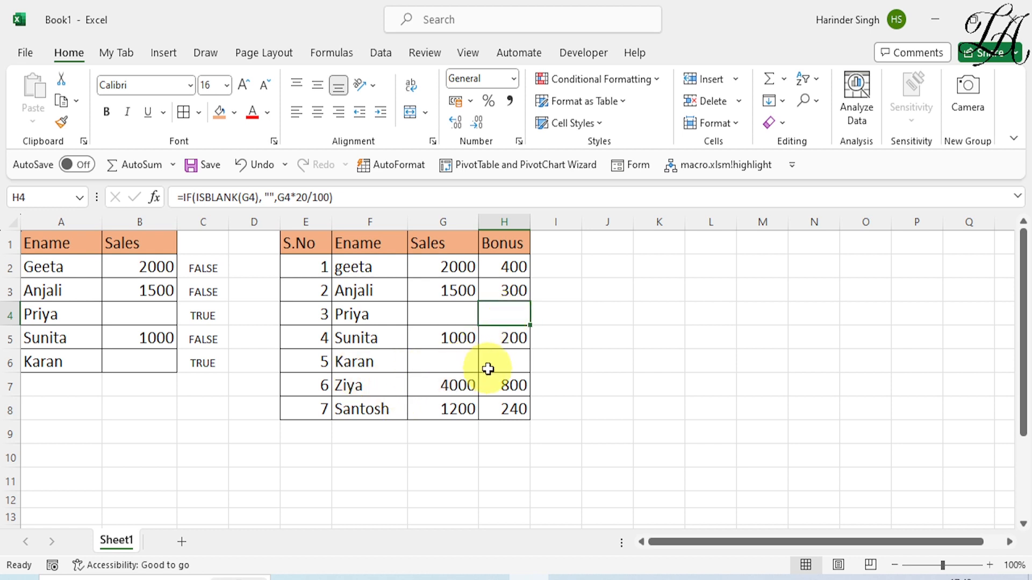
pyautogui.click(514, 363)
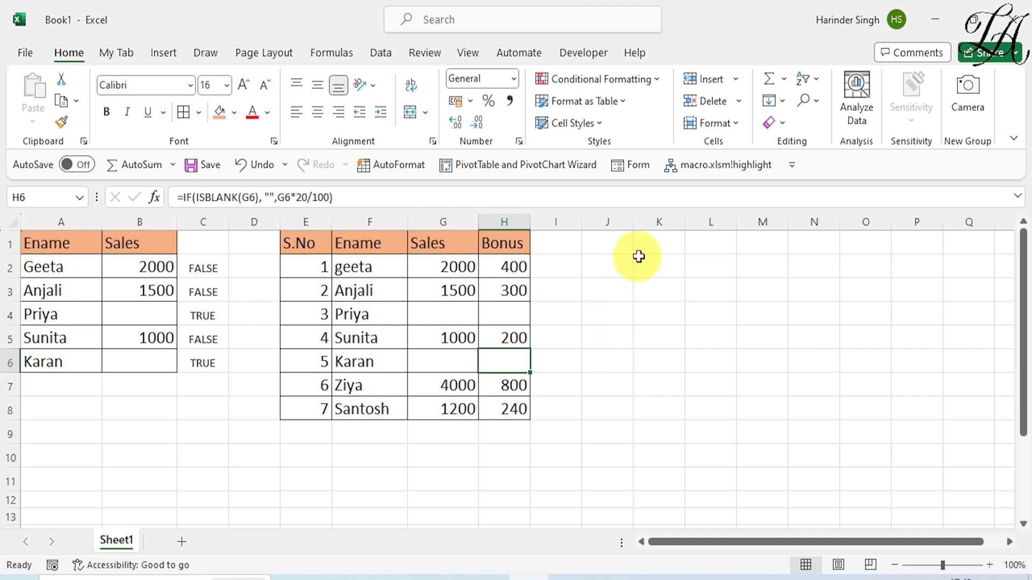
# Enter =INFO("SYSTEM") in K1 to return the name of the operating environment
pyautogui.click(659, 246)
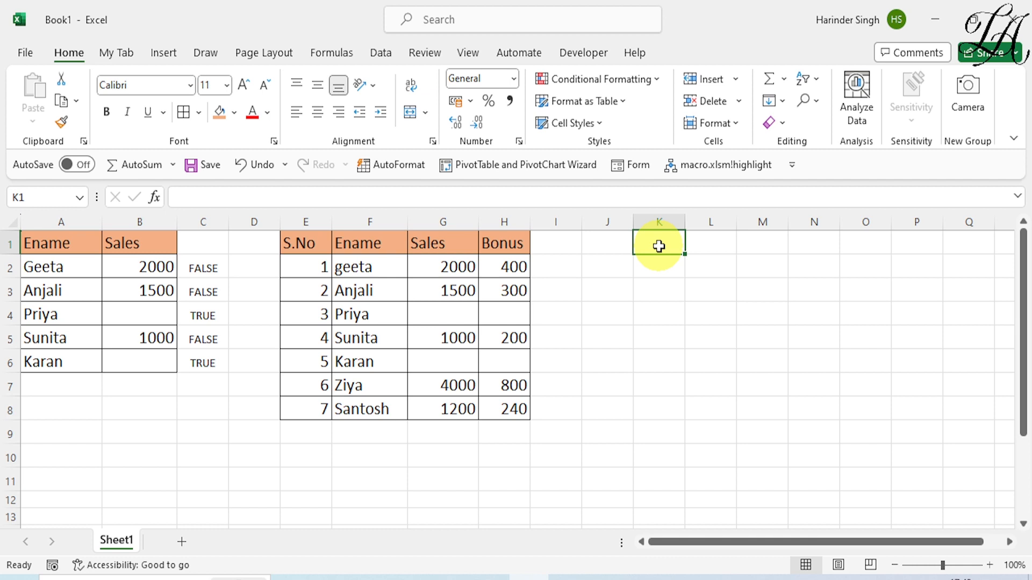
pyautogui.write('=in')
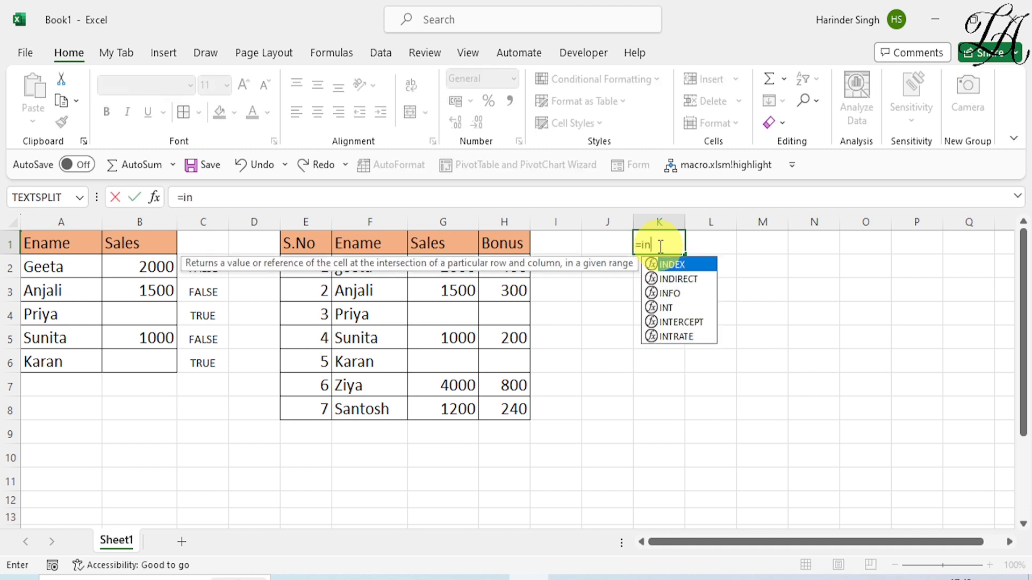
pyautogui.write('fo(')
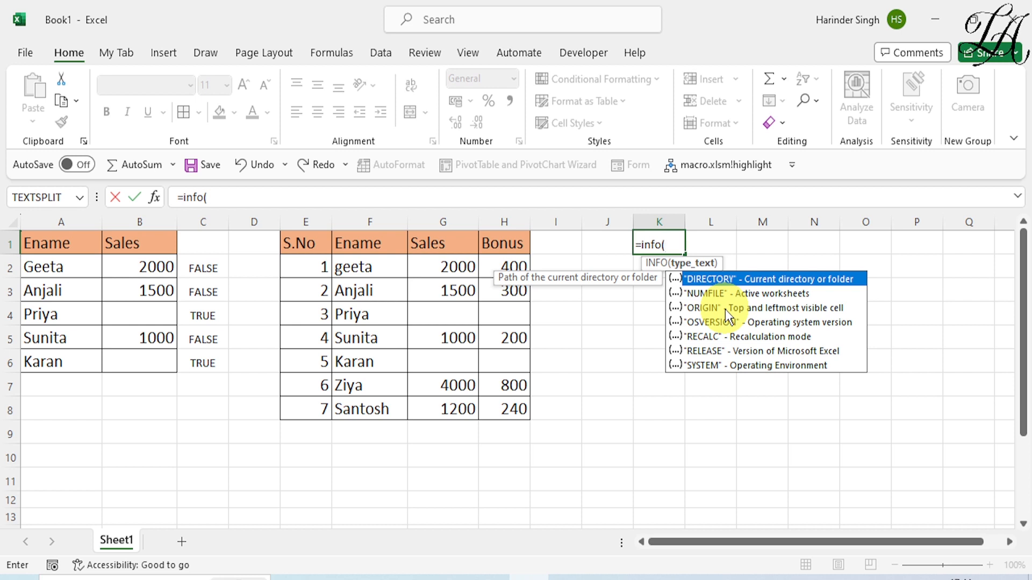
pyautogui.click(708, 367)
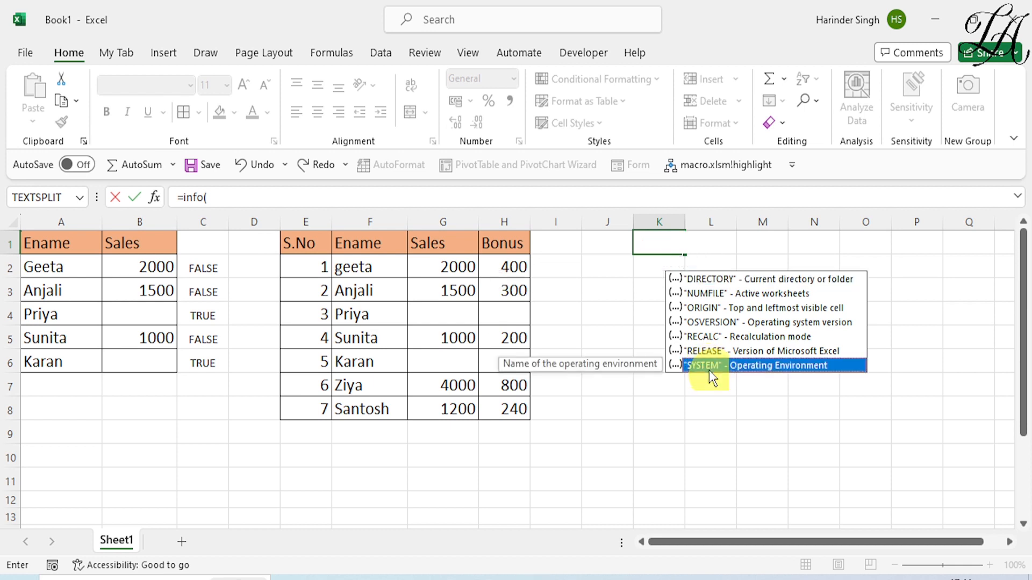
pyautogui.doubleClick(708, 367)
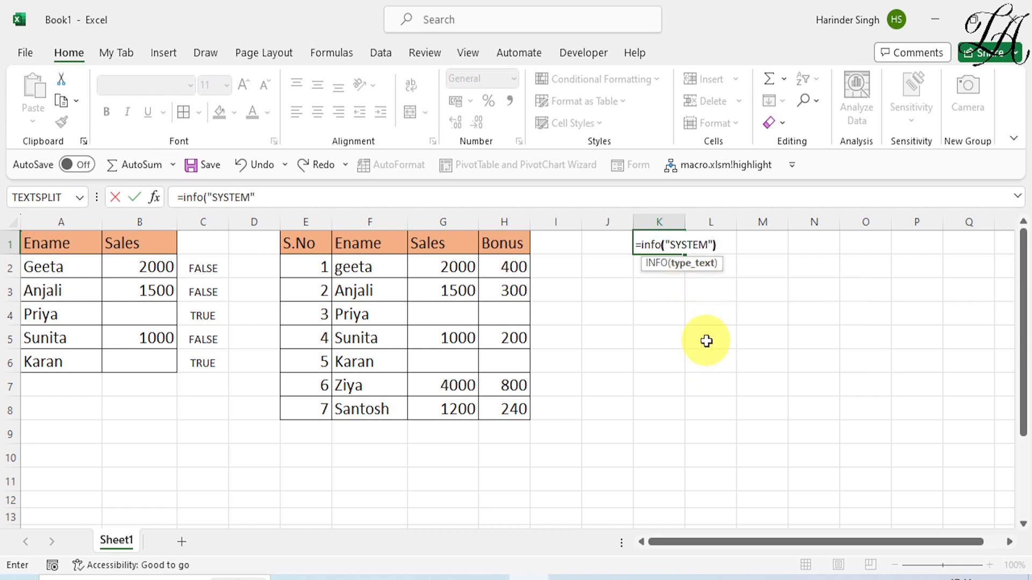
pyautogui.write(')')
pyautogui.press('Return')
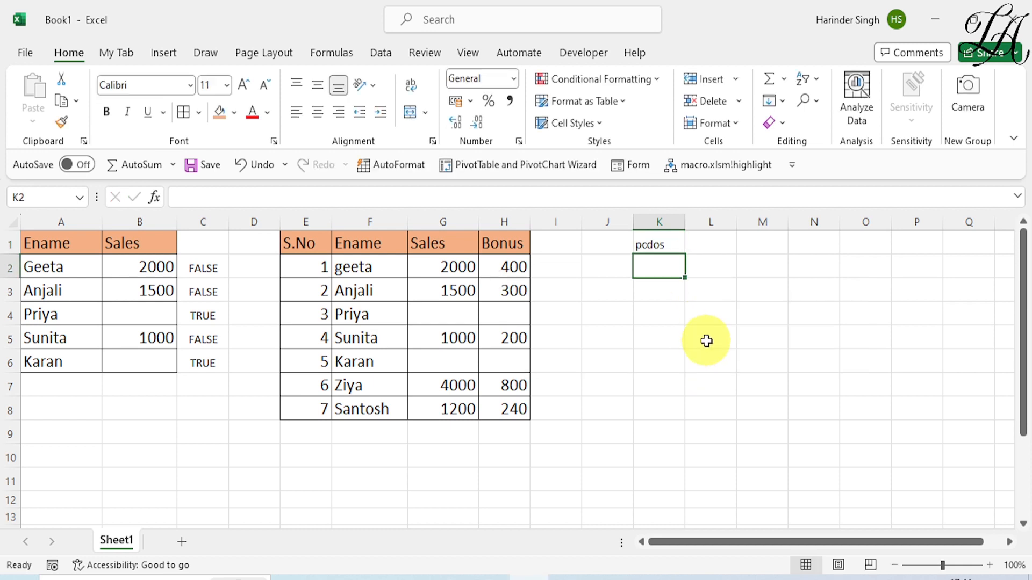
# Change the formula in K1 to =INFO("DIRECTORY") to return the path of the current directory
pyautogui.click(656, 249)
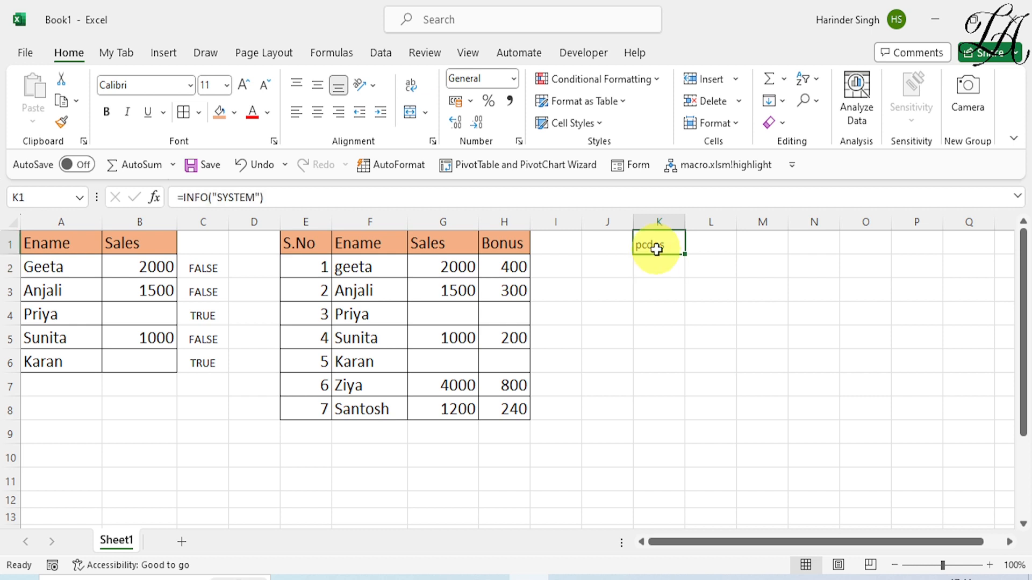
pyautogui.doubleClick(655, 247)
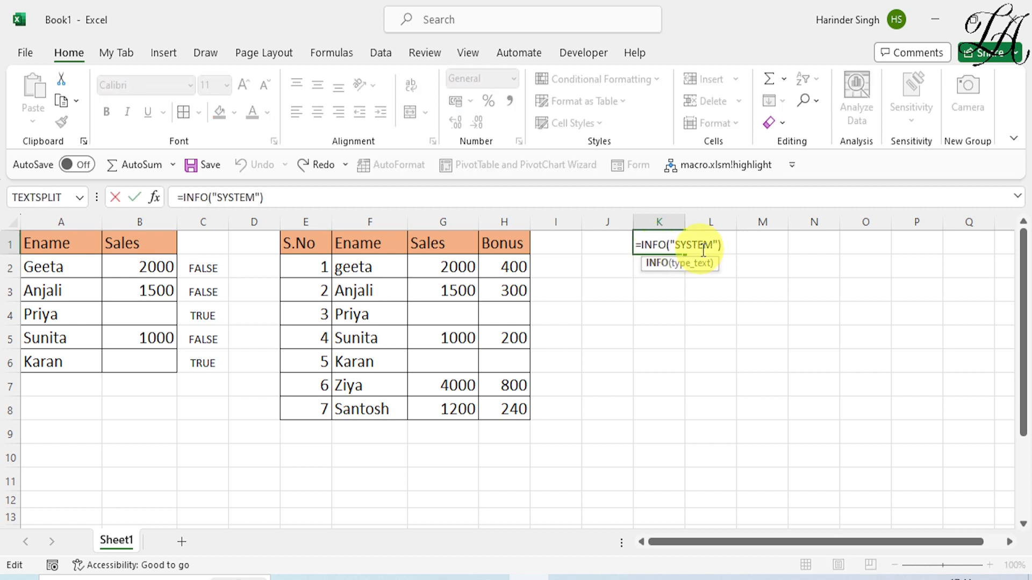
pyautogui.click(712, 245)
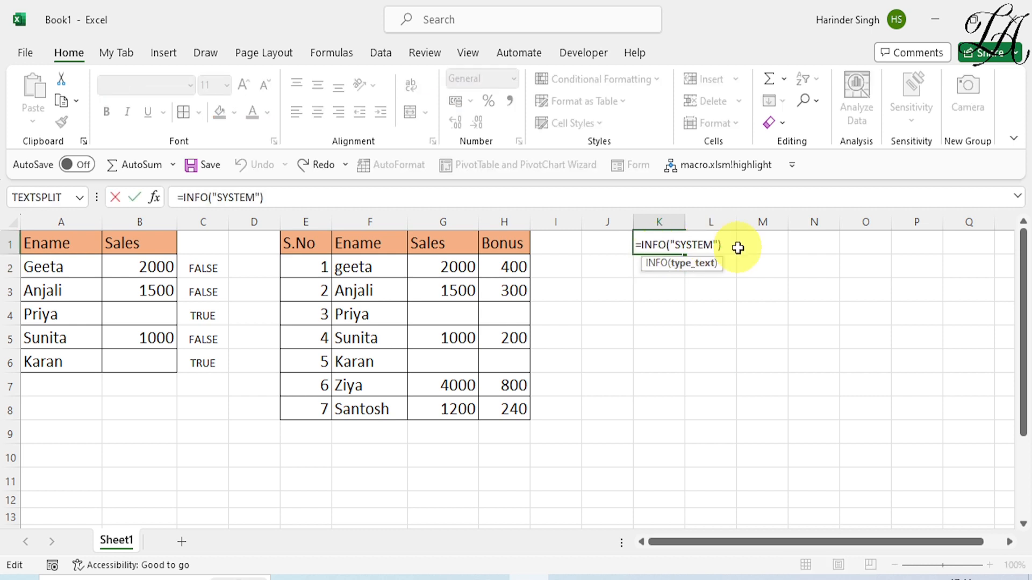
pyautogui.press('BackSpace')
pyautogui.press('BackSpace')
pyautogui.press('BackSpace')
pyautogui.press('BackSpace')
pyautogui.press('BackSpace')
pyautogui.press('BackSpace')
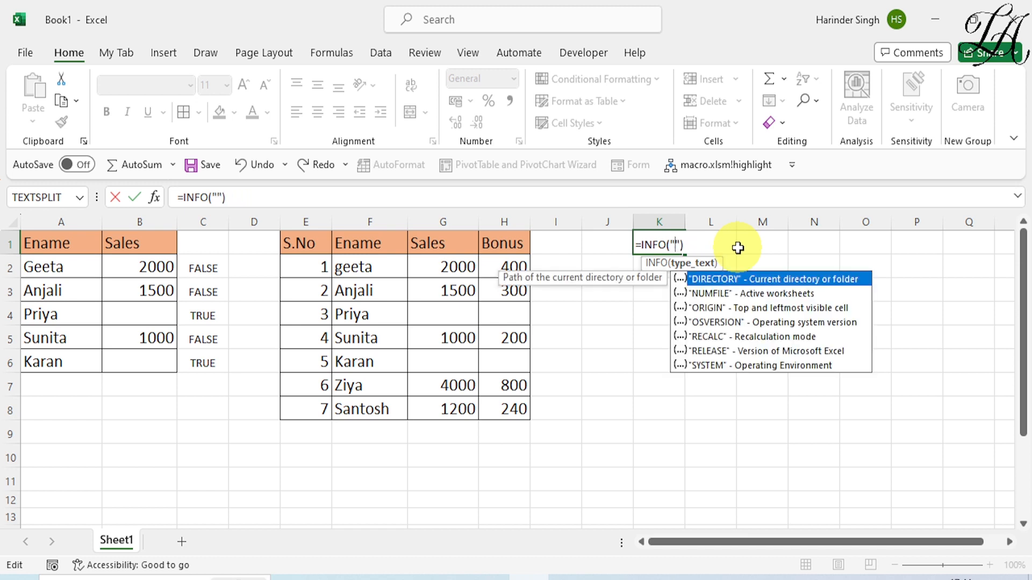
pyautogui.doubleClick(738, 279)
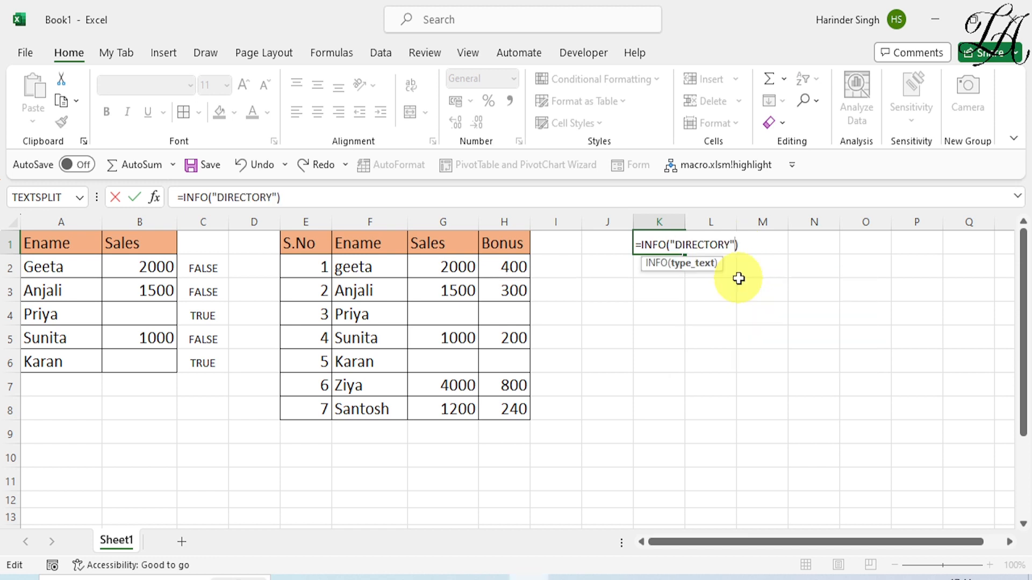
pyautogui.press('Return')
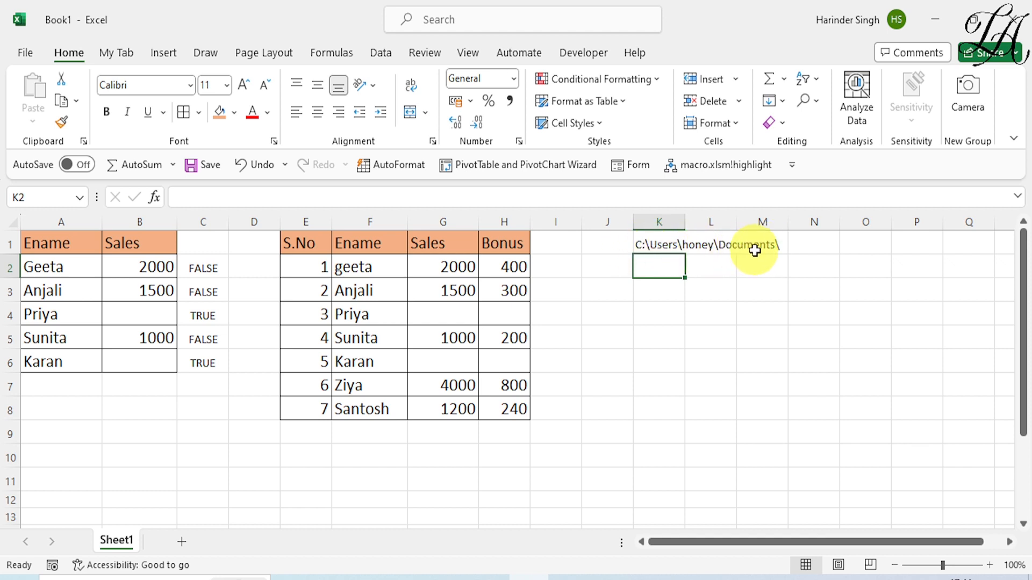
# Change the formula in K1 to =INFO("RELEASE") to return the version of Microsoft Excel
pyautogui.click(674, 244)
pyautogui.doubleClick(674, 245)
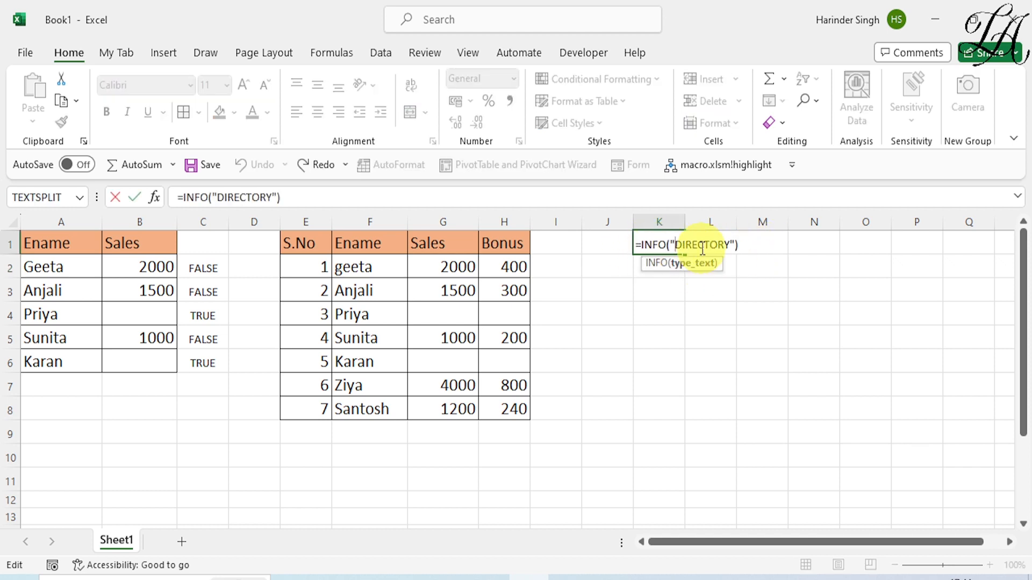
pyautogui.moveTo(723, 237); pyautogui.dragTo(677, 237)
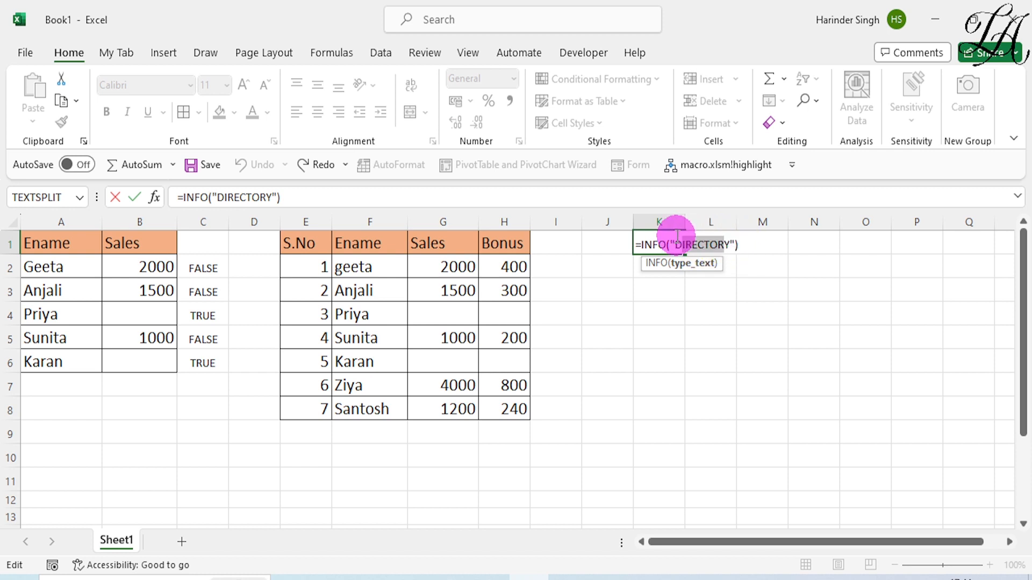
pyautogui.press('BackSpace')
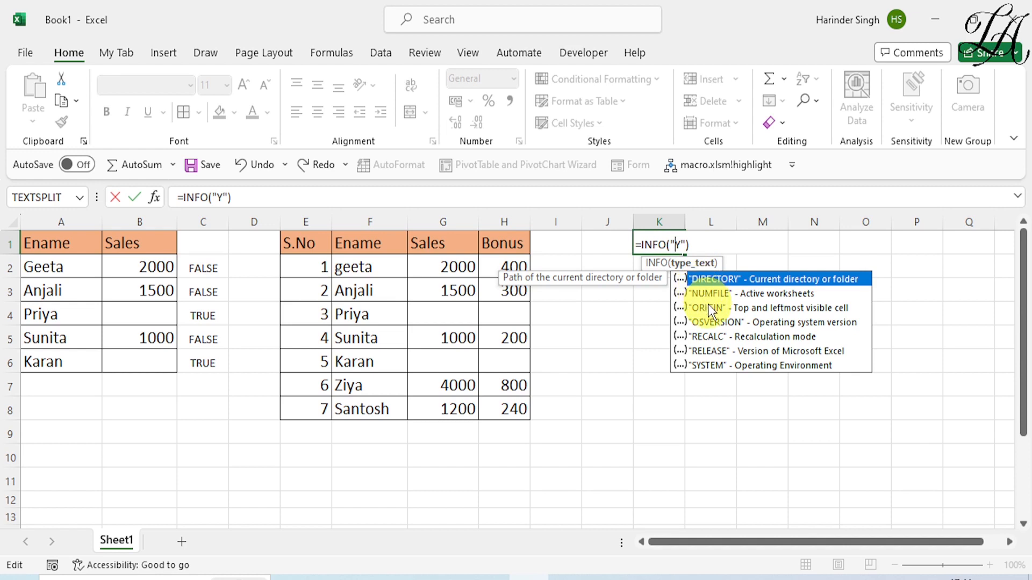
pyautogui.doubleClick(714, 353)
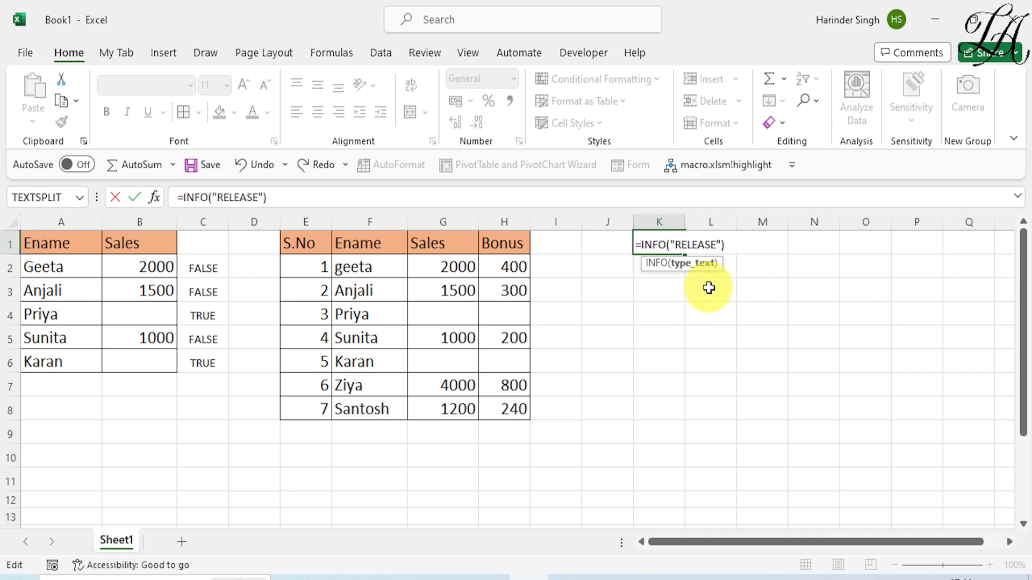
pyautogui.press('Return')
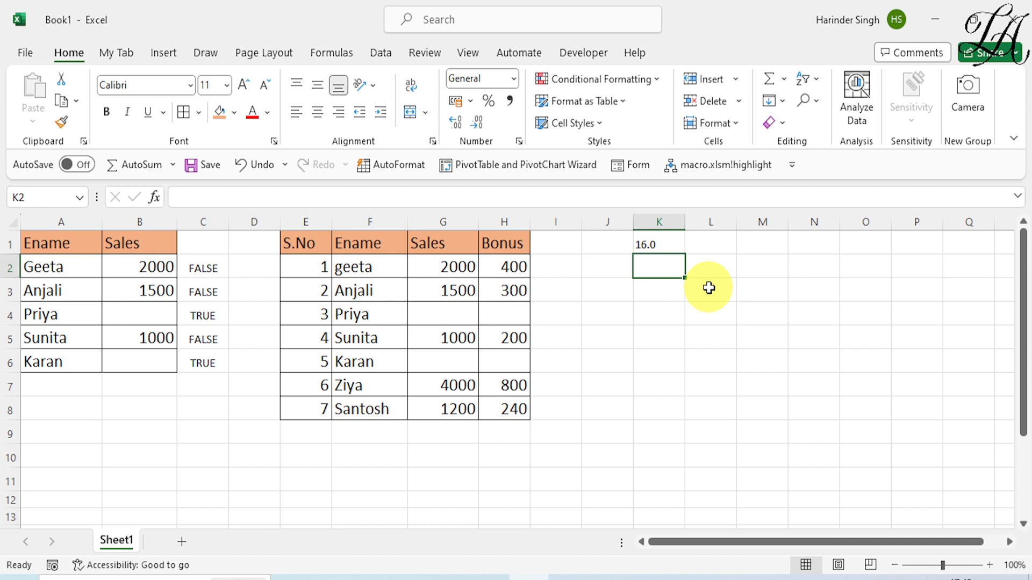
# Enter =CELL("address") in K3, without a reference, to return the active cell's address
pyautogui.click(650, 290)
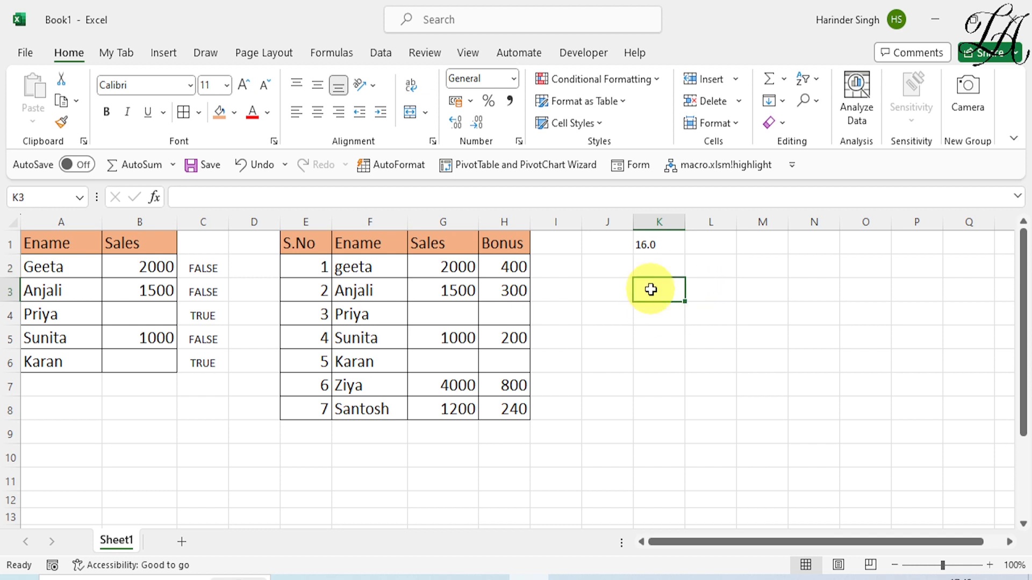
pyautogui.write('=ce')
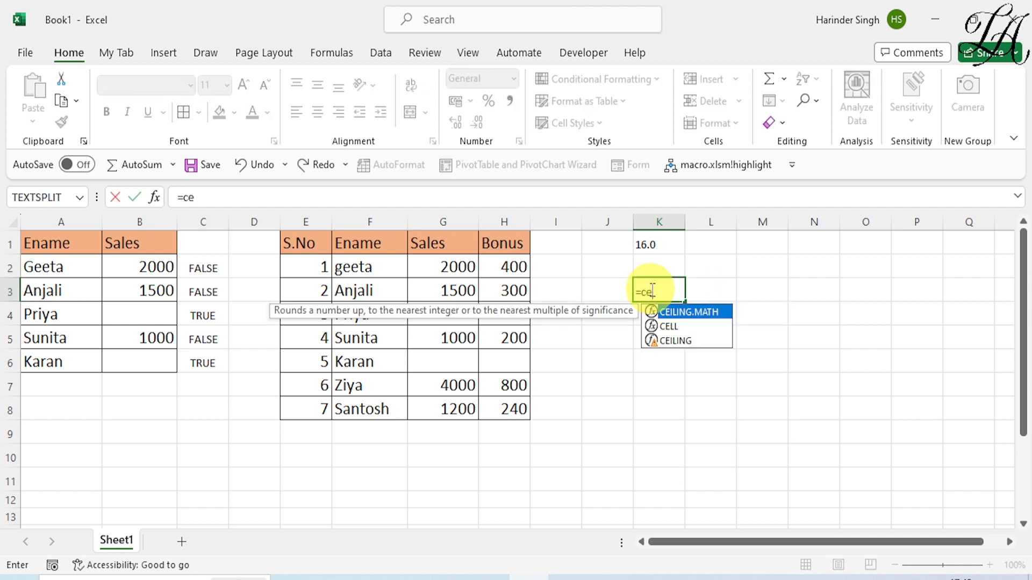
pyautogui.write('ll(')
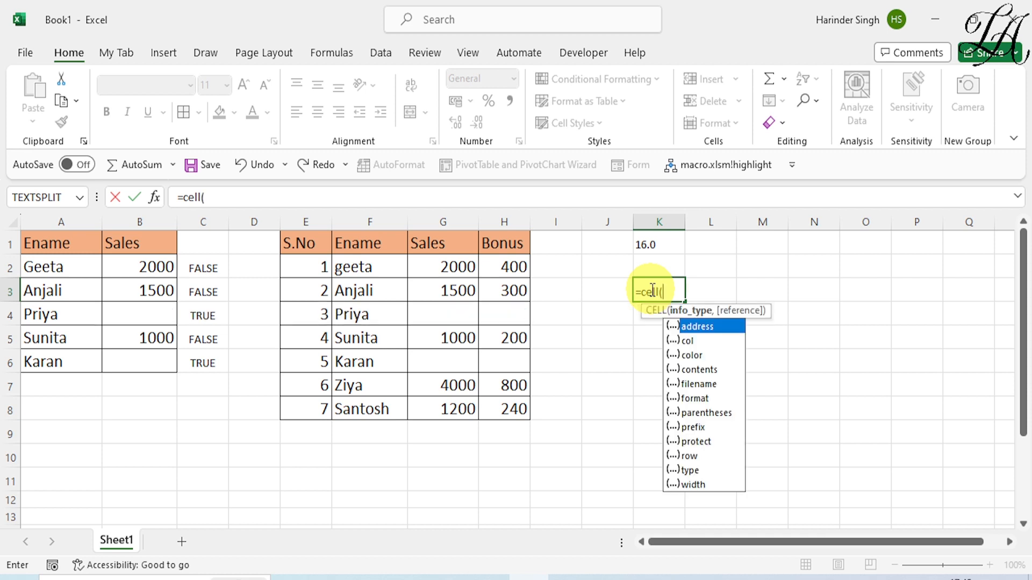
pyautogui.doubleClick(703, 328)
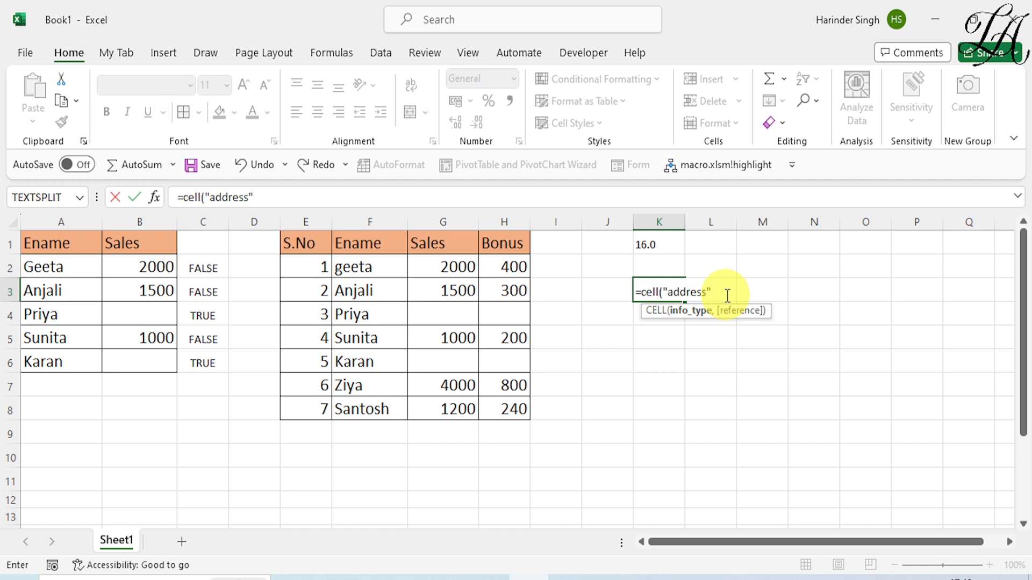
pyautogui.write(',')
pyautogui.press('BackSpace')
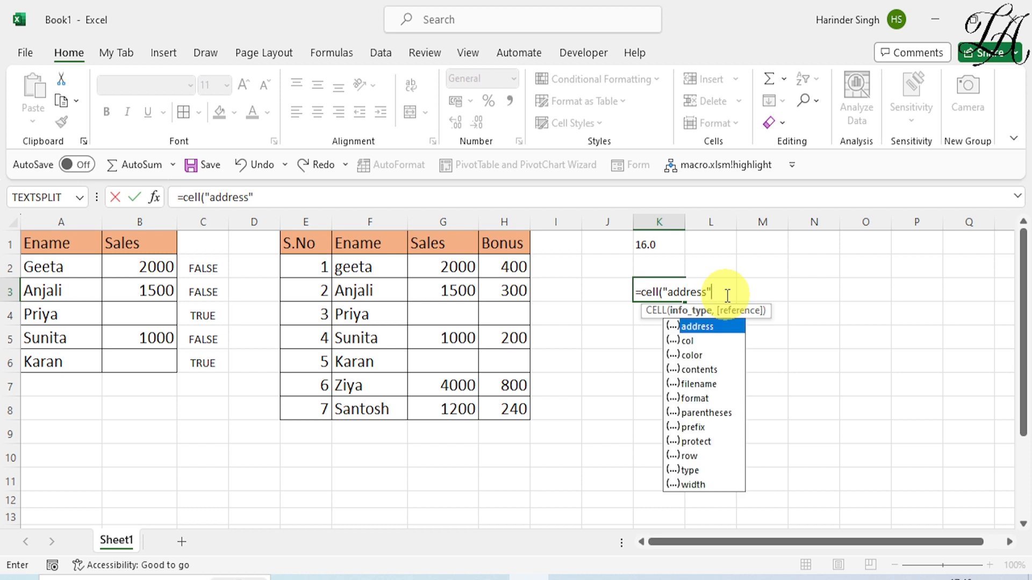
pyautogui.write(')')
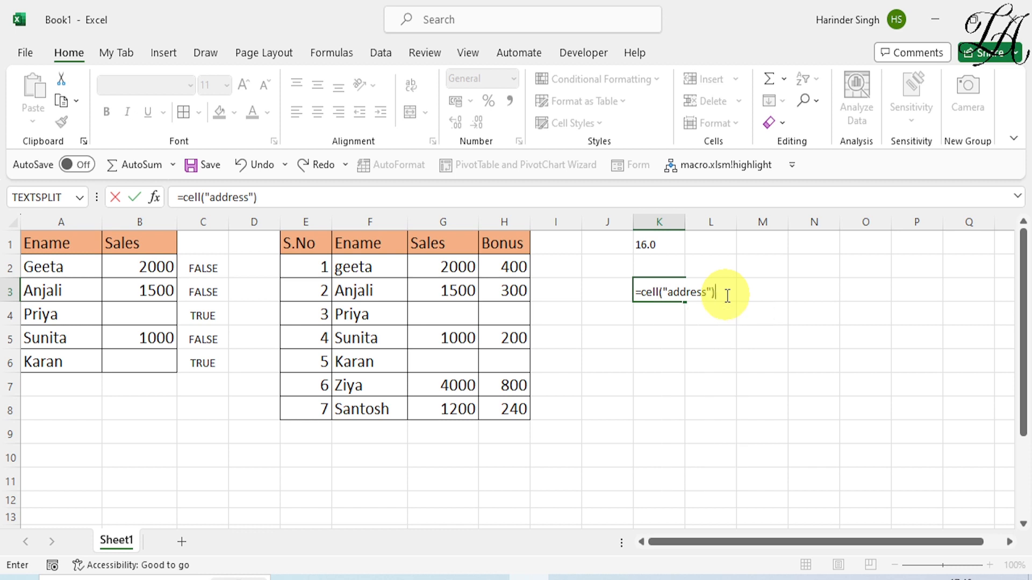
pyautogui.press('Return')
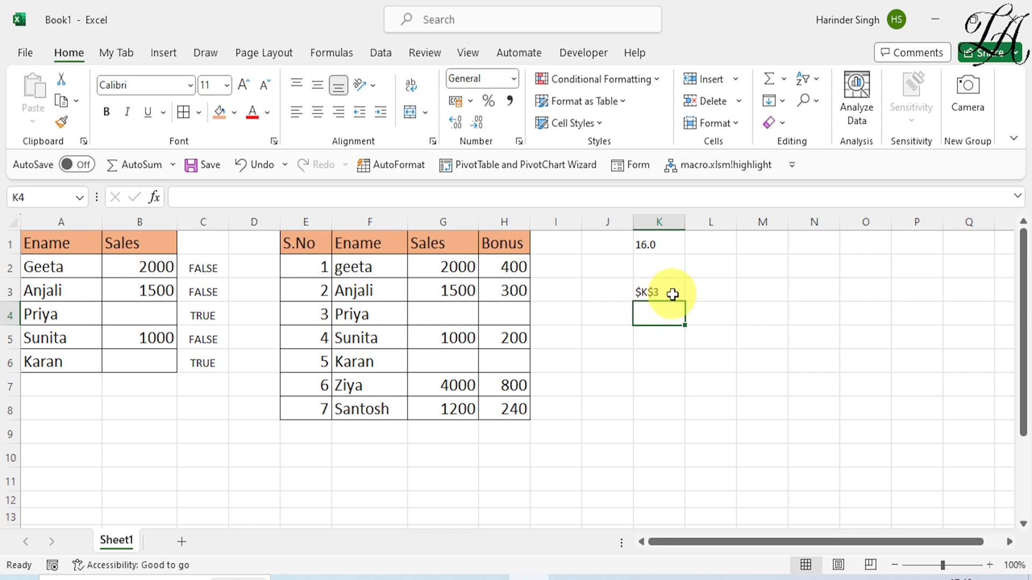
# Enter =CELL("address",J10) in L3 to return the address of cell J10
pyautogui.doubleClick(725, 291)
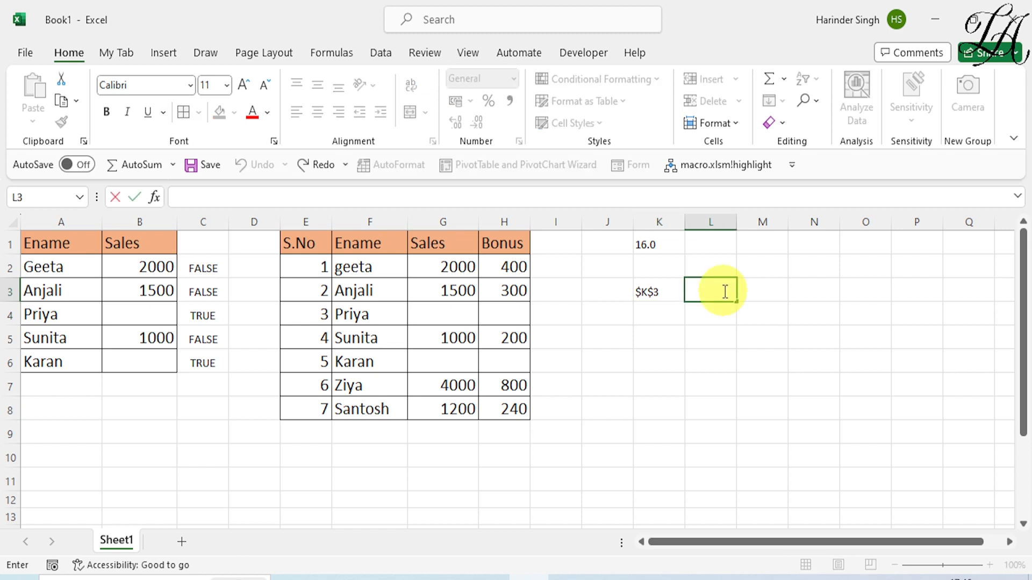
pyautogui.write('=ce')
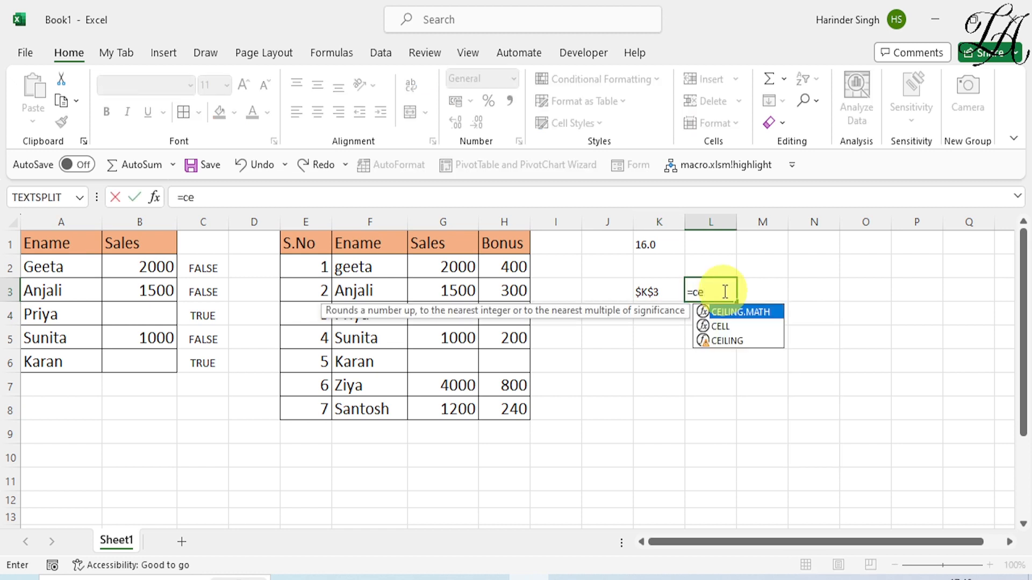
pyautogui.write('ll(')
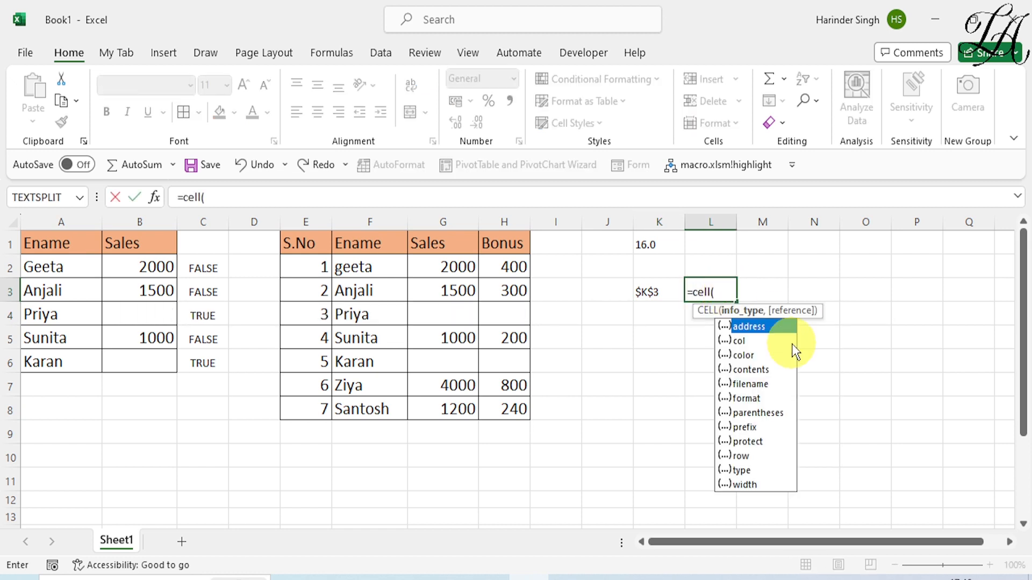
pyautogui.doubleClick(769, 328)
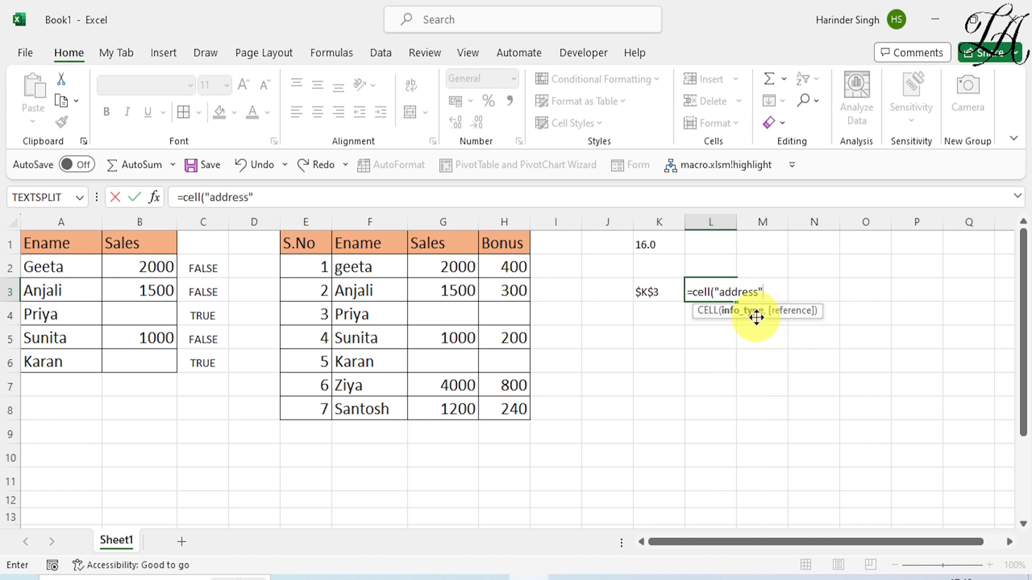
pyautogui.write(',')
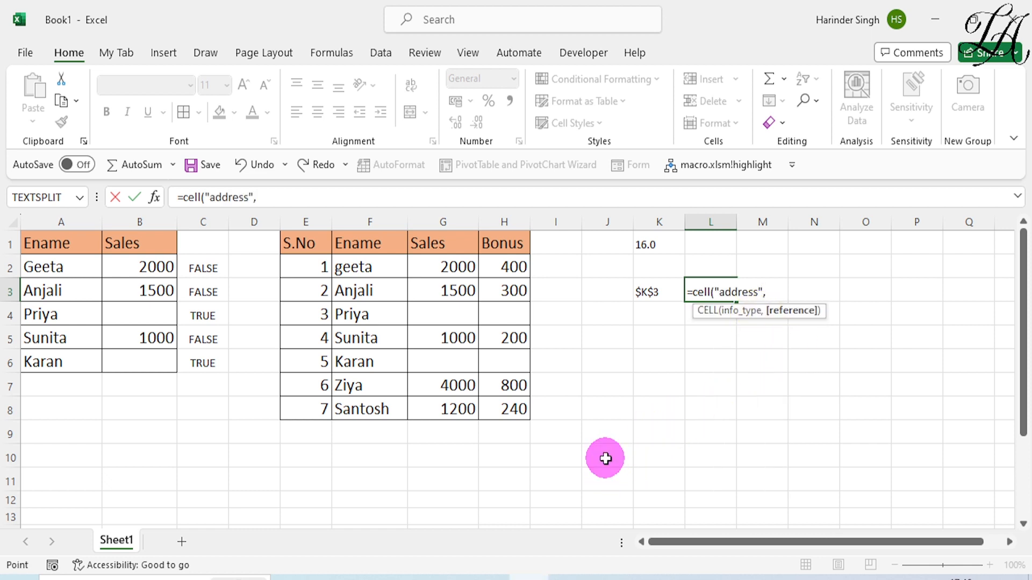
pyautogui.click(605, 458)
pyautogui.write(')')
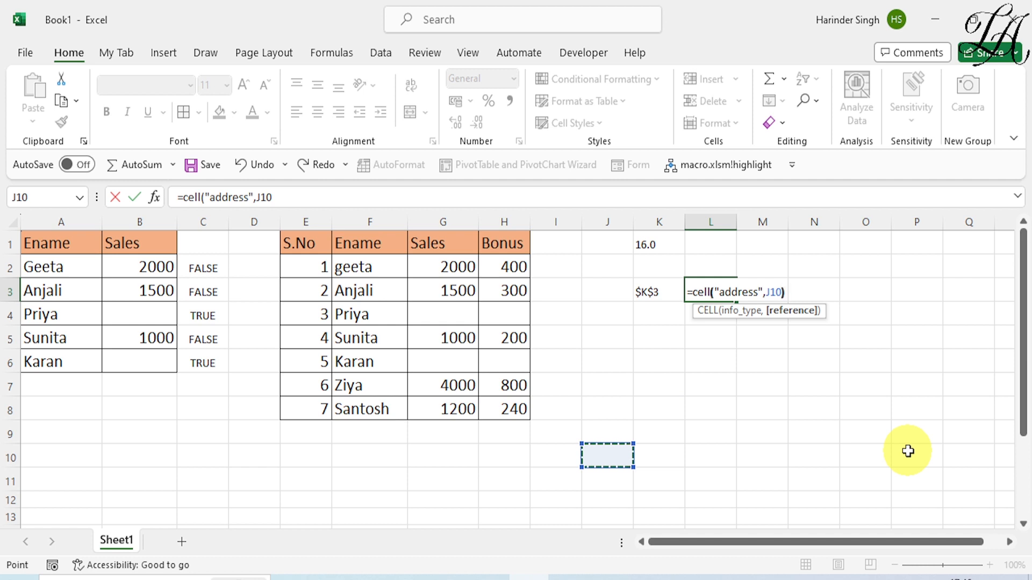
pyautogui.press('Return')
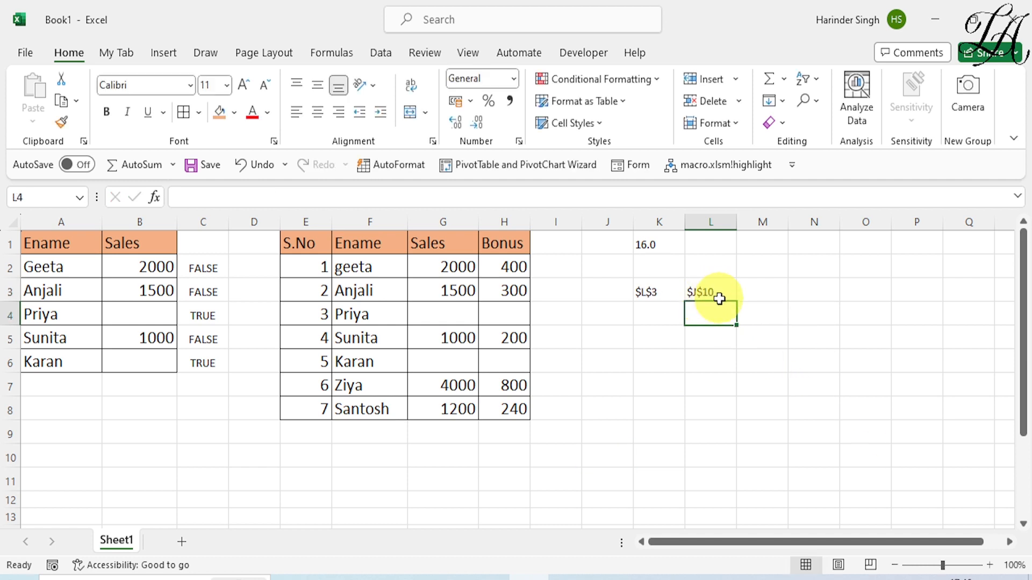
# Enter =CELL("col") in M3, without a reference, to return the active cell's column number
pyautogui.click(763, 291)
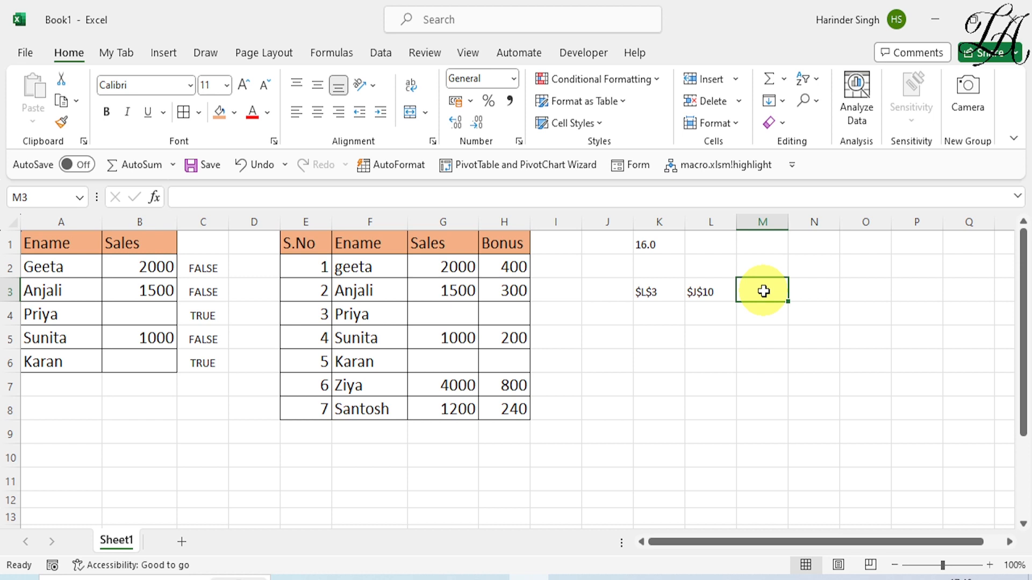
pyautogui.write('=cell')
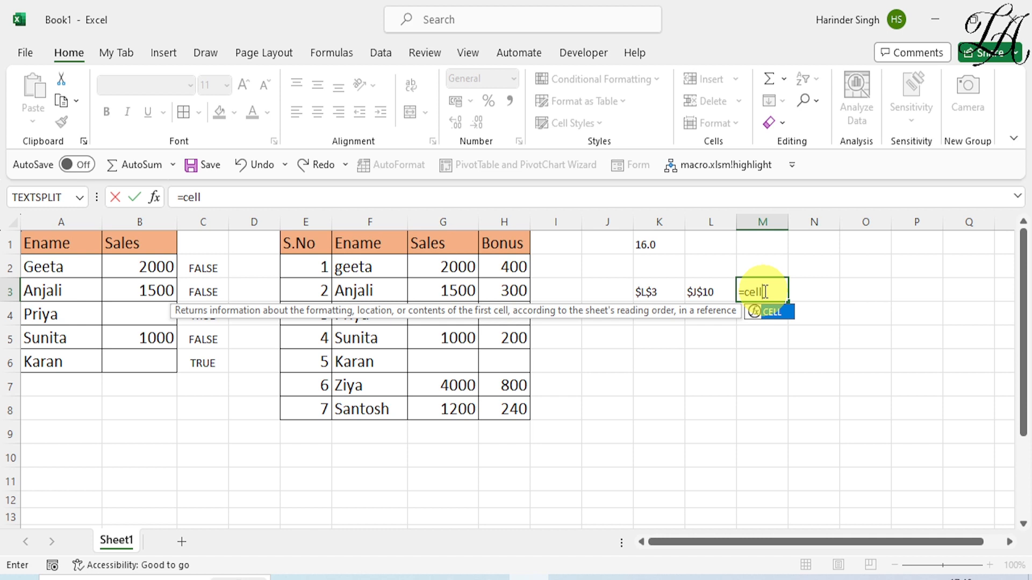
pyautogui.write('(')
pyautogui.click(795, 342)
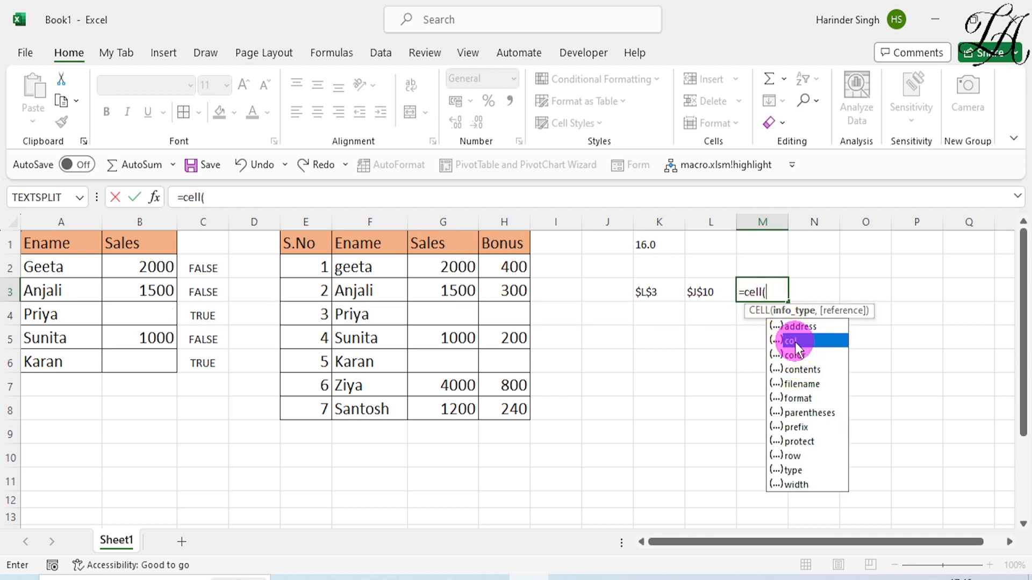
pyautogui.doubleClick(795, 342)
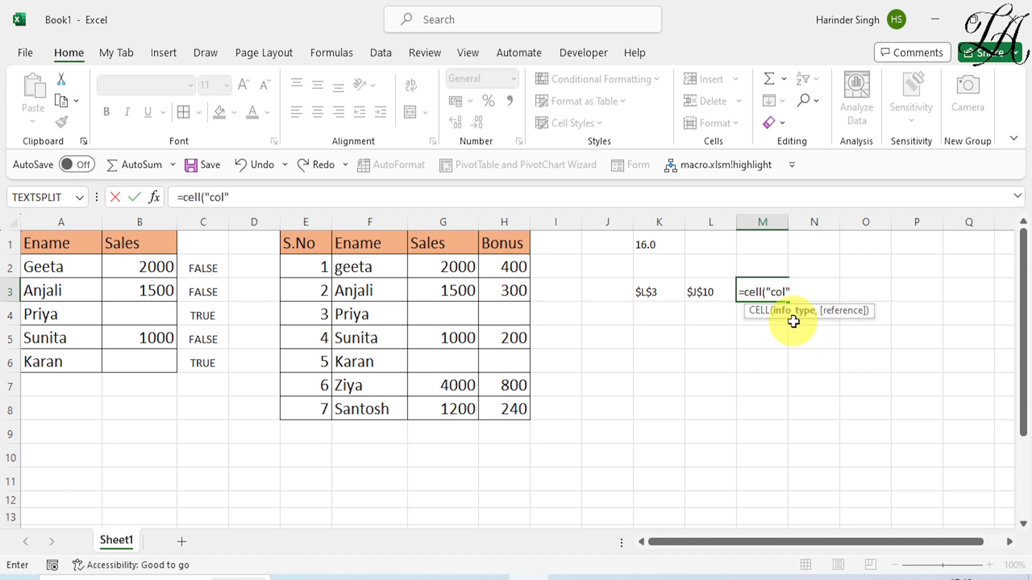
pyautogui.write(')')
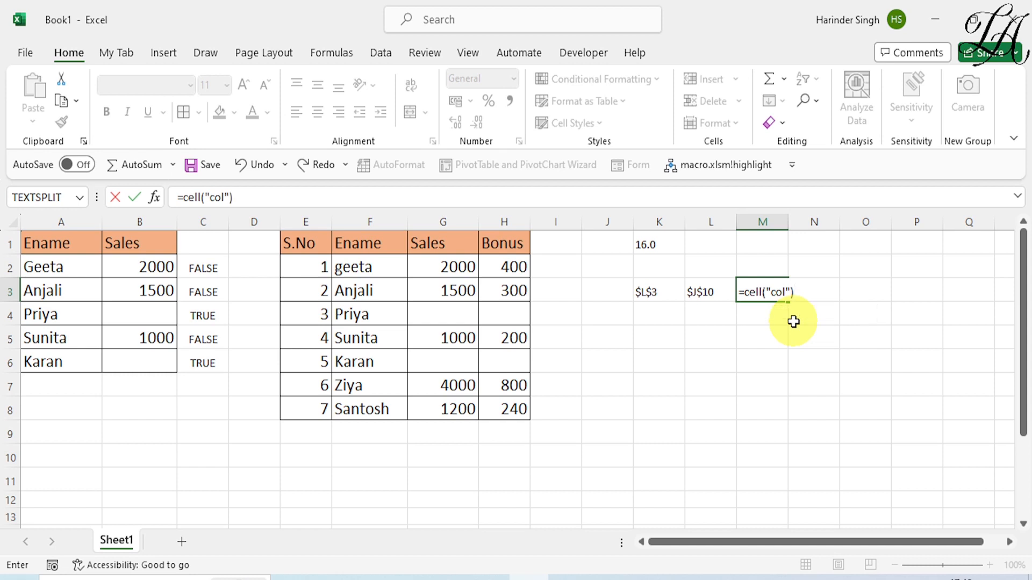
pyautogui.press('Return')
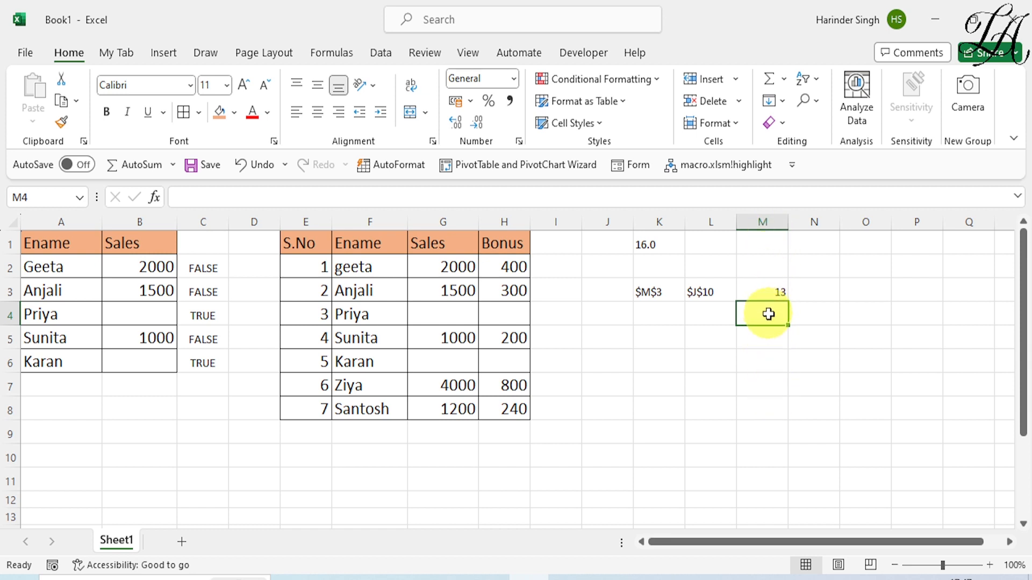
# Enter =CELL("col",Q8) in M4 to return the column number of cell Q8
pyautogui.write('=ce')
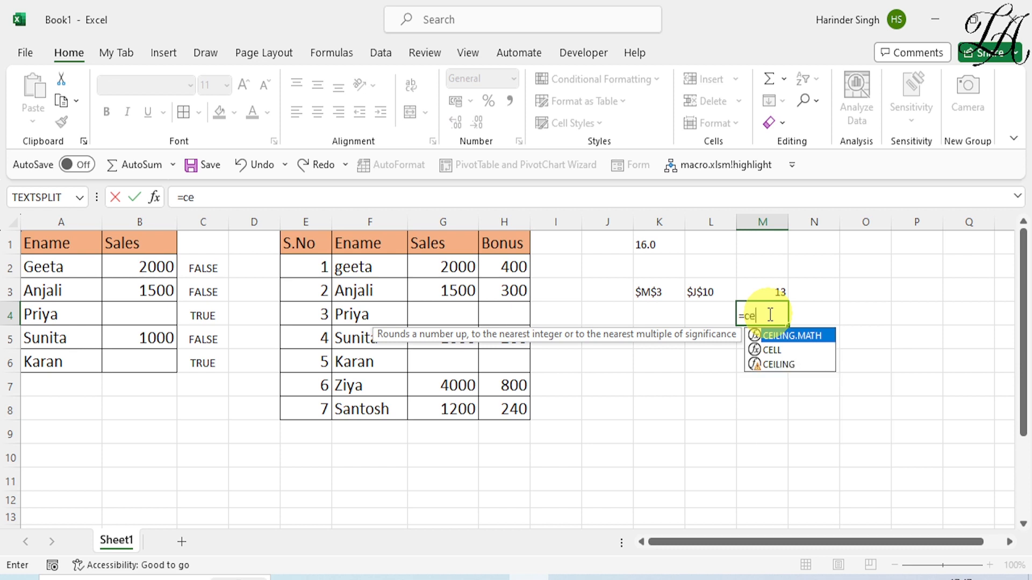
pyautogui.write('ll(')
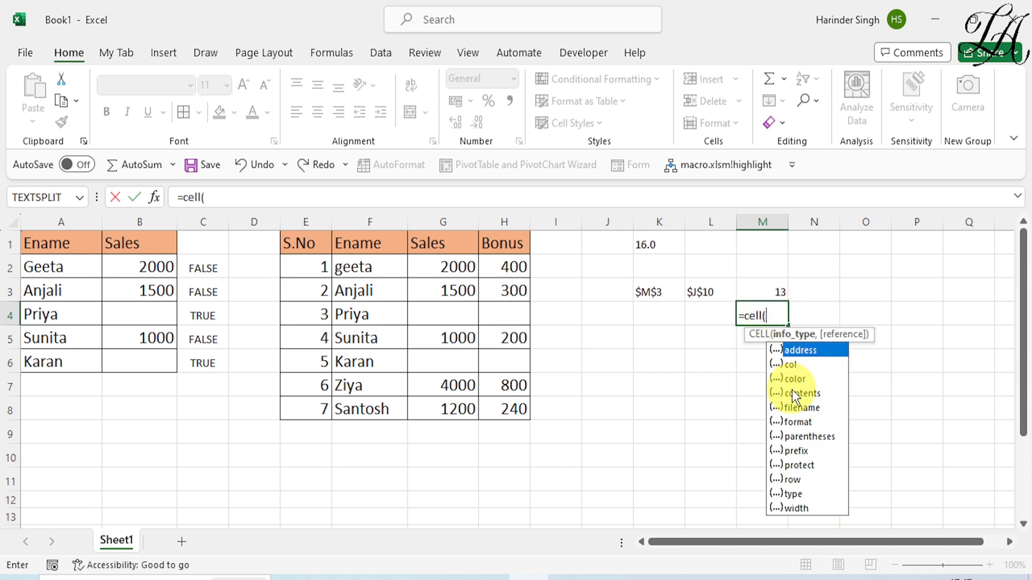
pyautogui.doubleClick(794, 366)
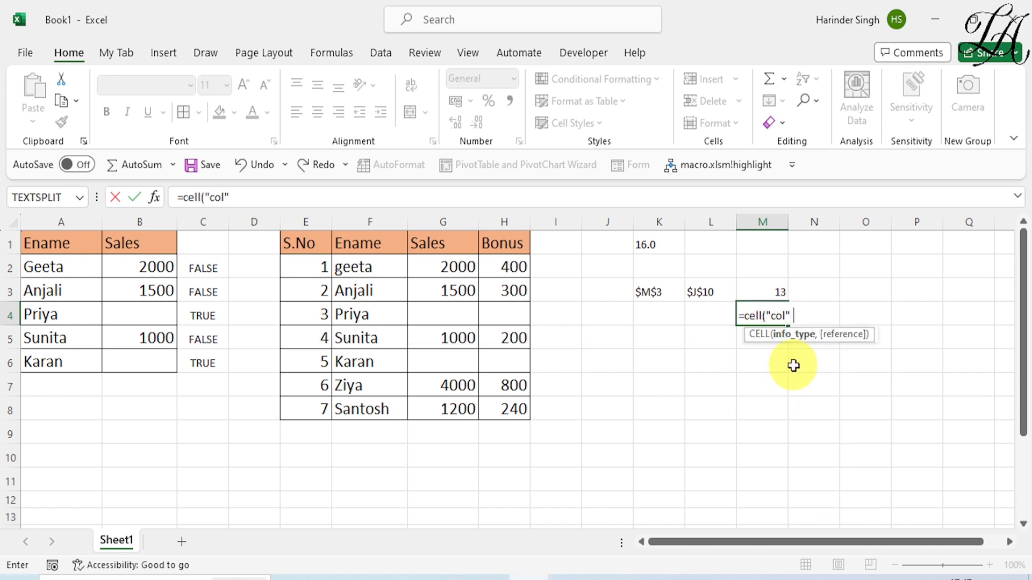
pyautogui.write(',')
pyautogui.click(967, 407)
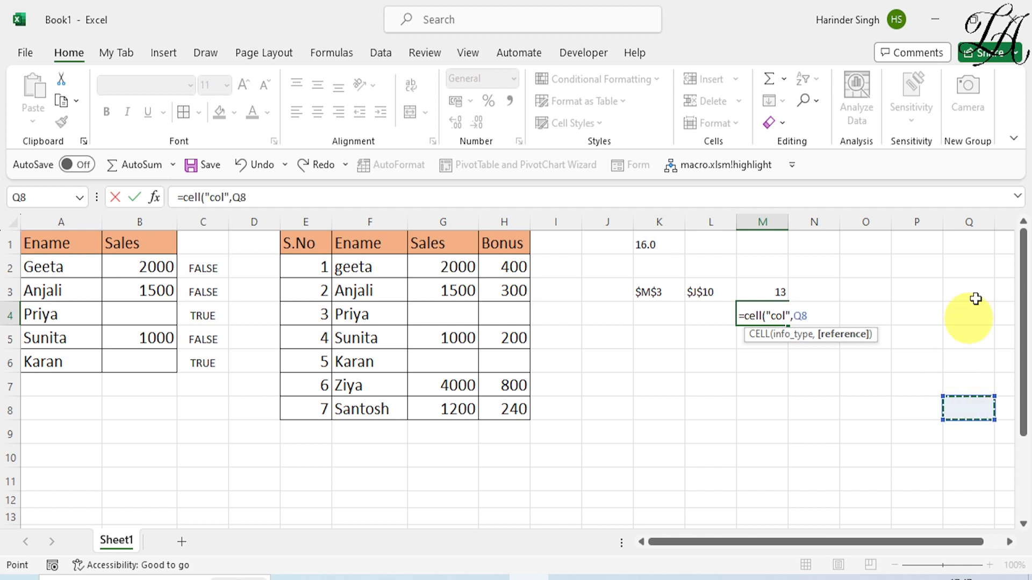
pyautogui.write(')')
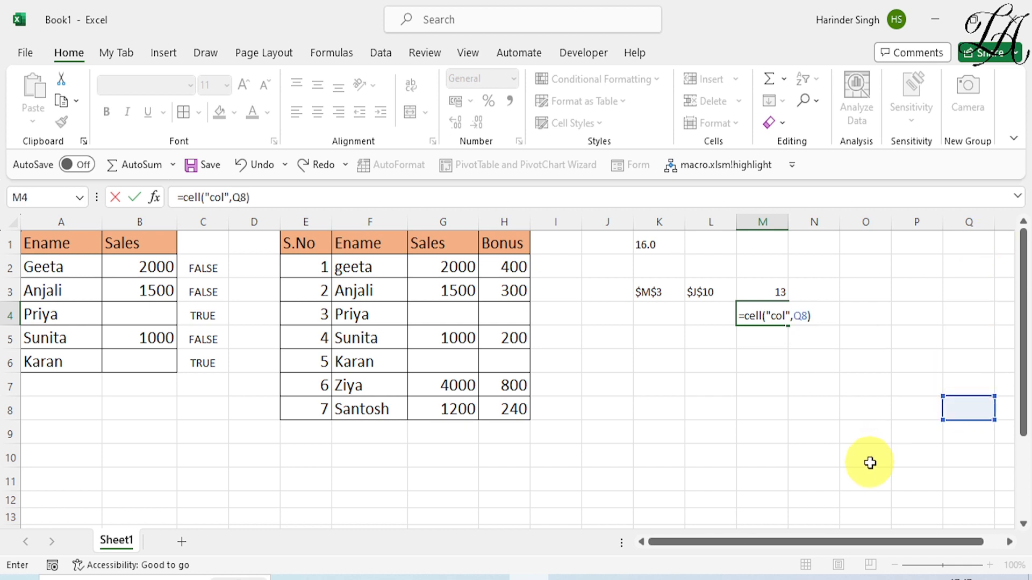
pyautogui.press('Return')
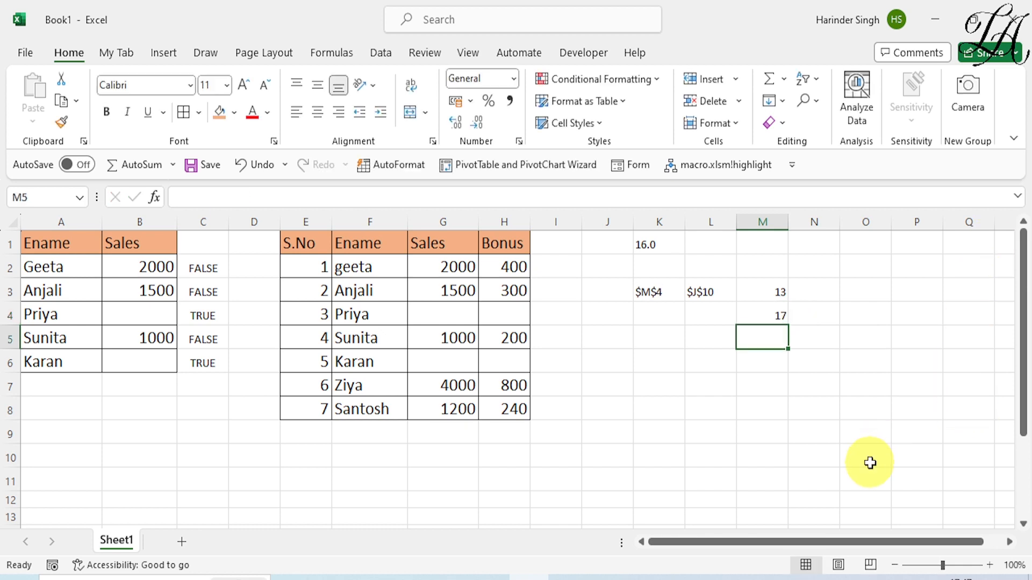
pyautogui.click(764, 315)
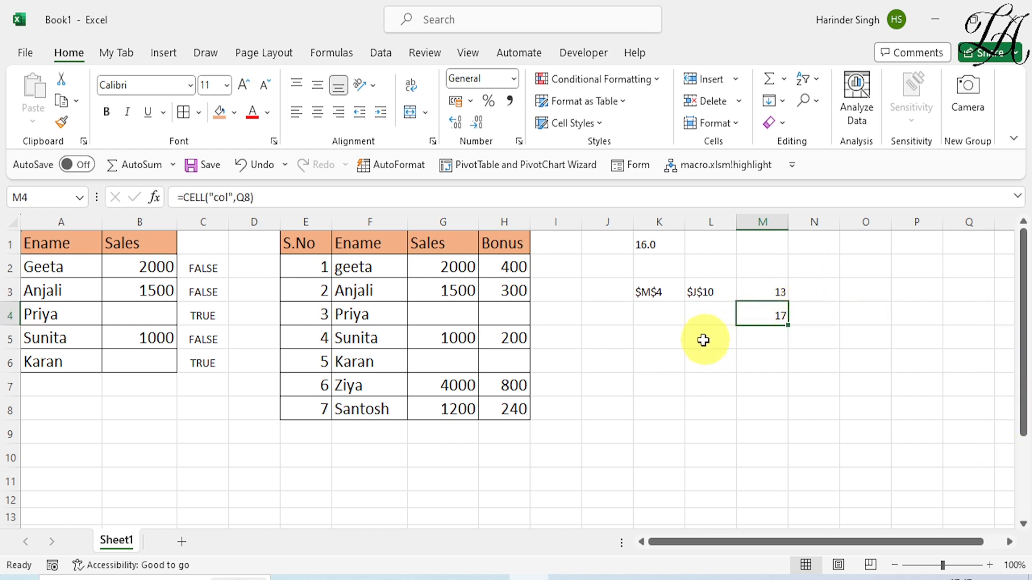
# Enter =CELL("row",I9) in K6 to return the row number of cell I9
pyautogui.click(665, 360)
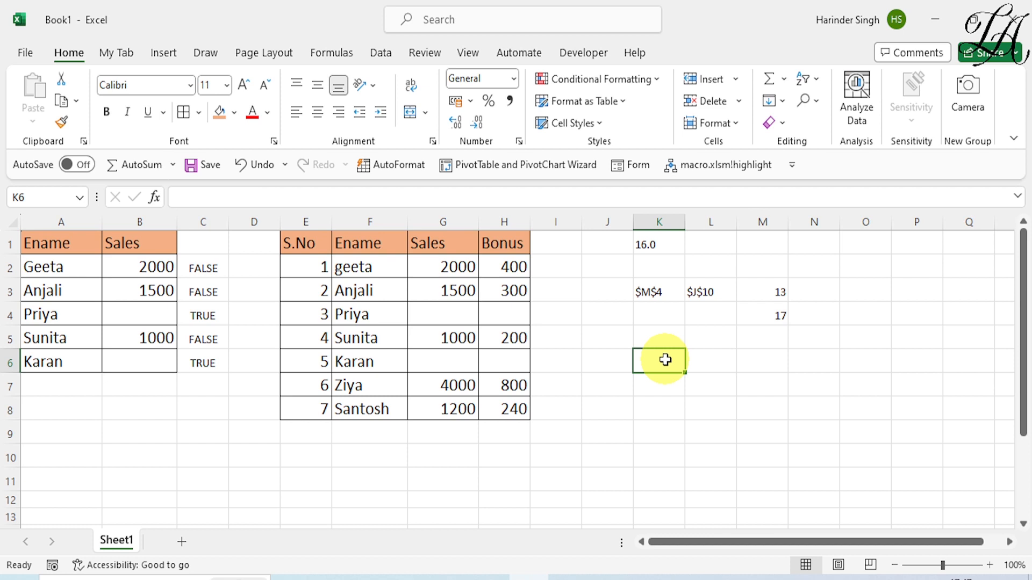
pyautogui.write('=ce')
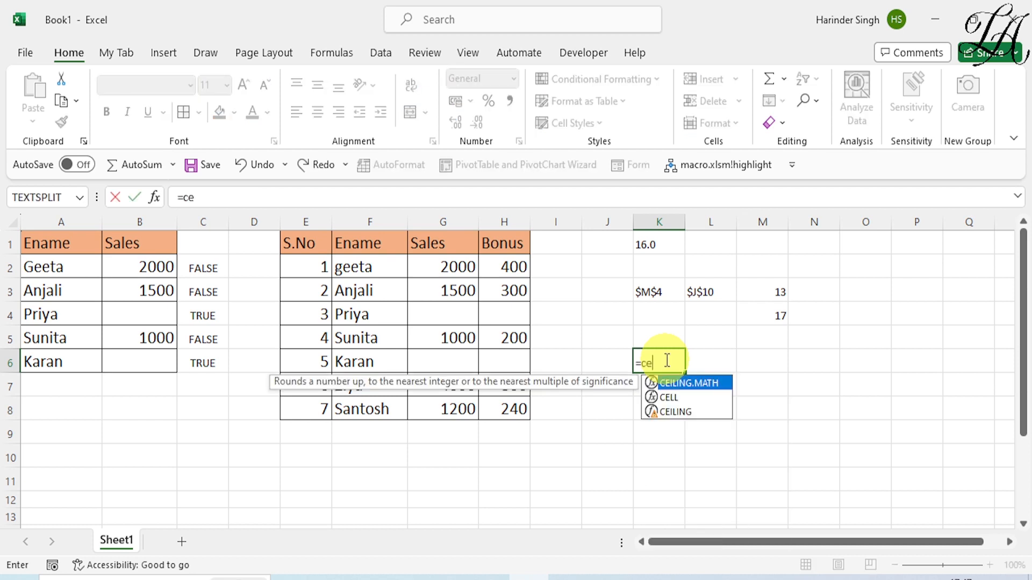
pyautogui.write('ll(')
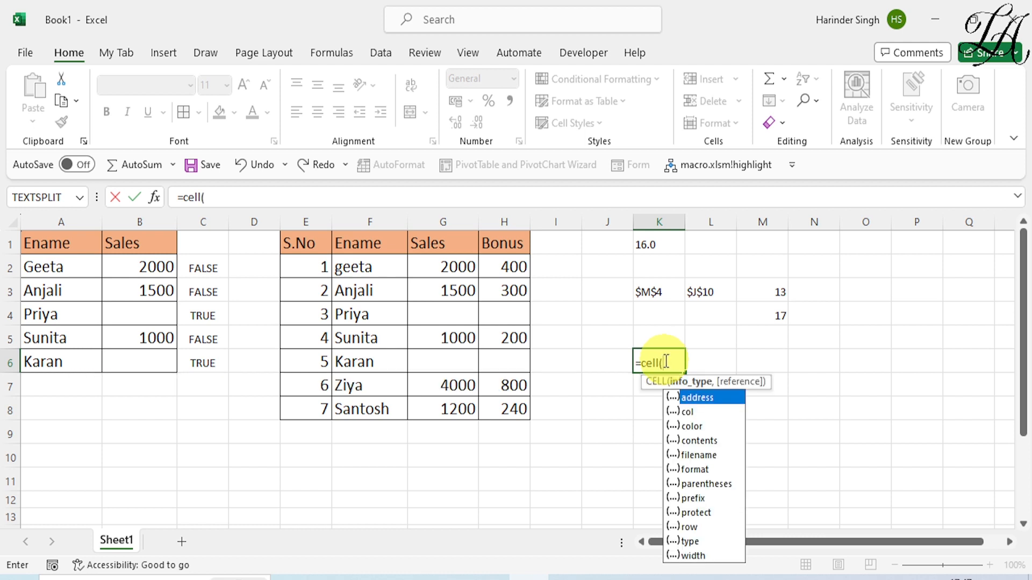
pyautogui.doubleClick(691, 529)
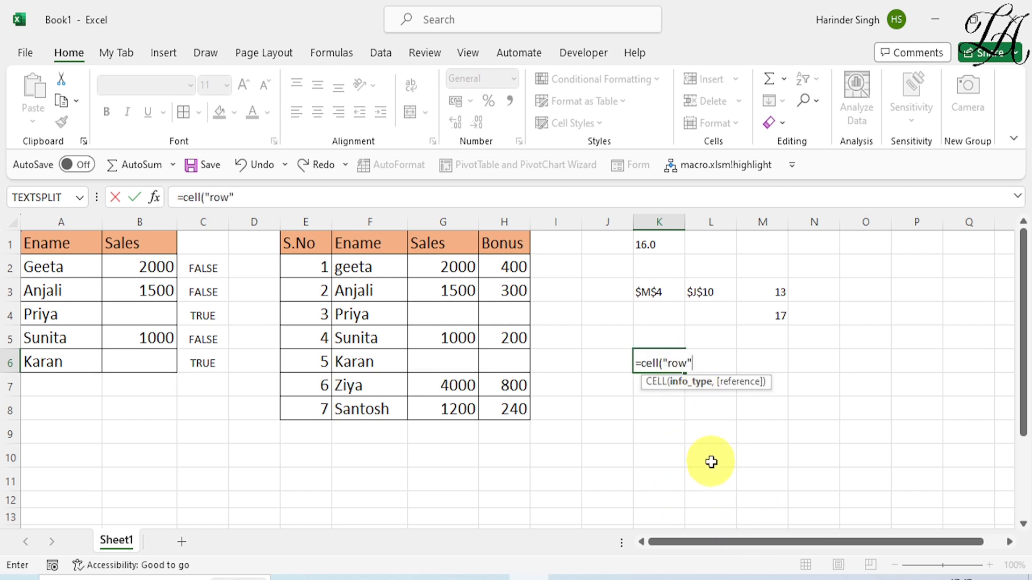
pyautogui.write(',')
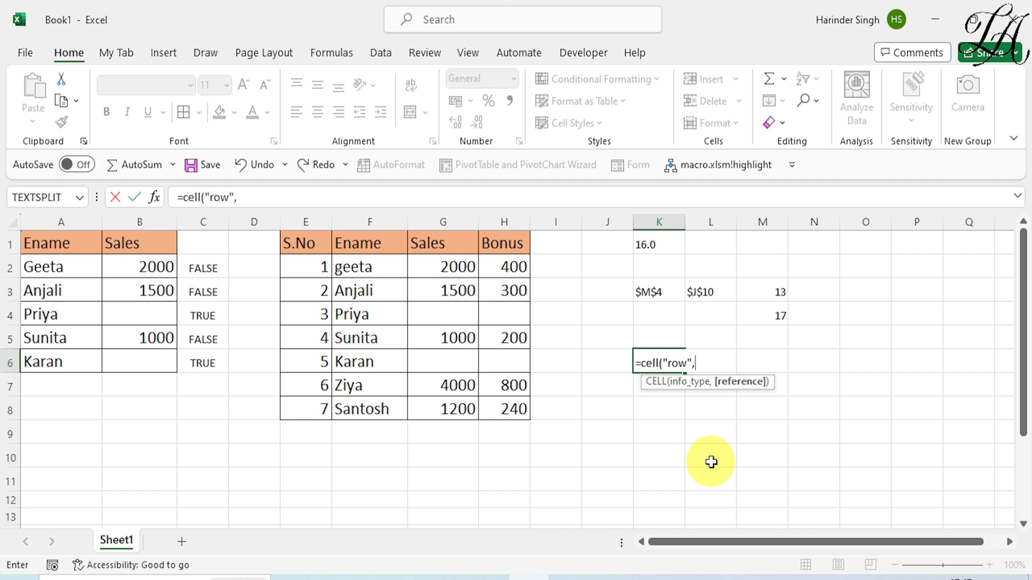
pyautogui.click(562, 435)
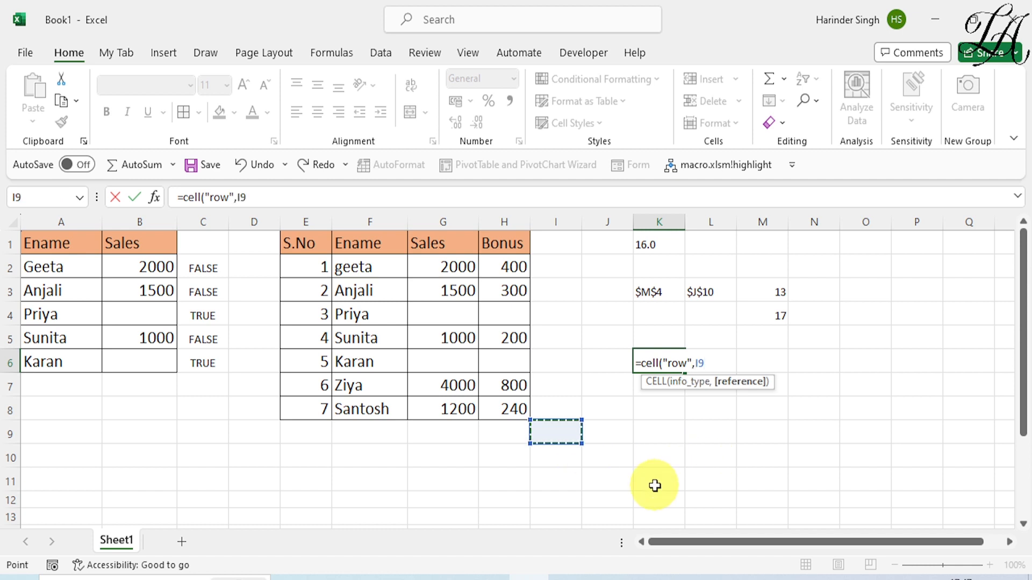
pyautogui.write(')')
pyautogui.press('Return')
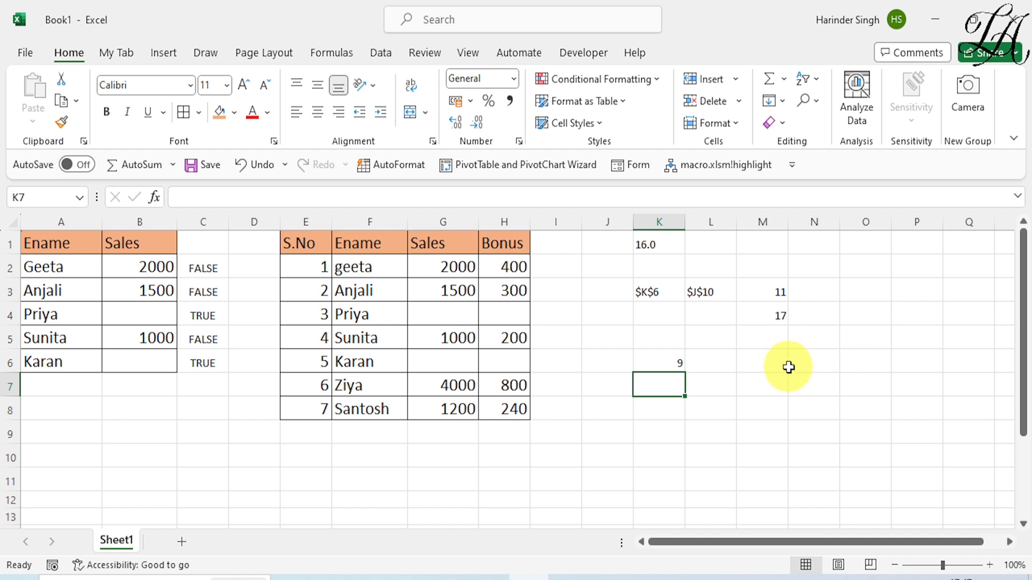
# Enter =CELL("type",F2) in N6 to return the data type of the name in F2
pyautogui.click(814, 364)
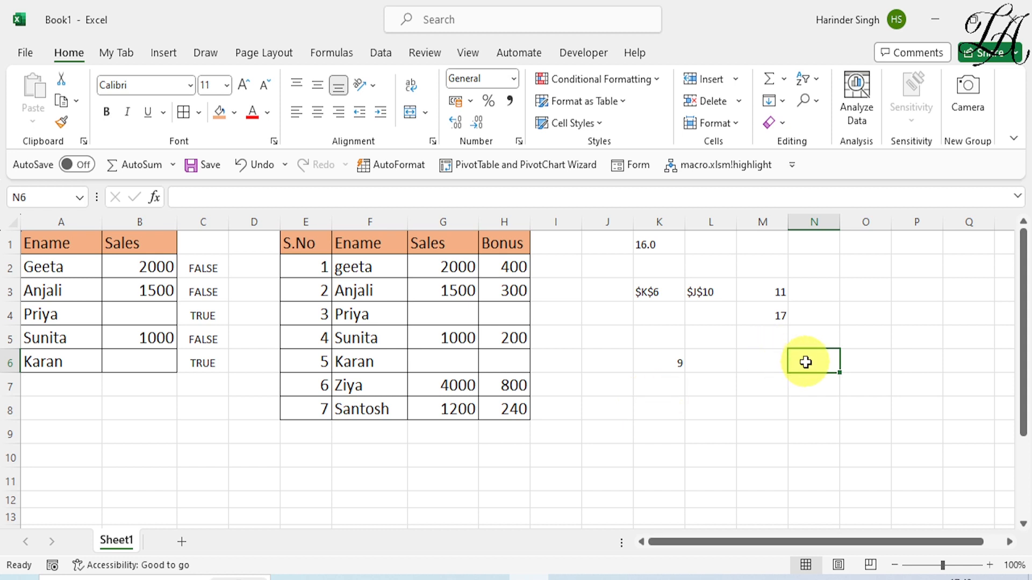
pyautogui.write('=cell')
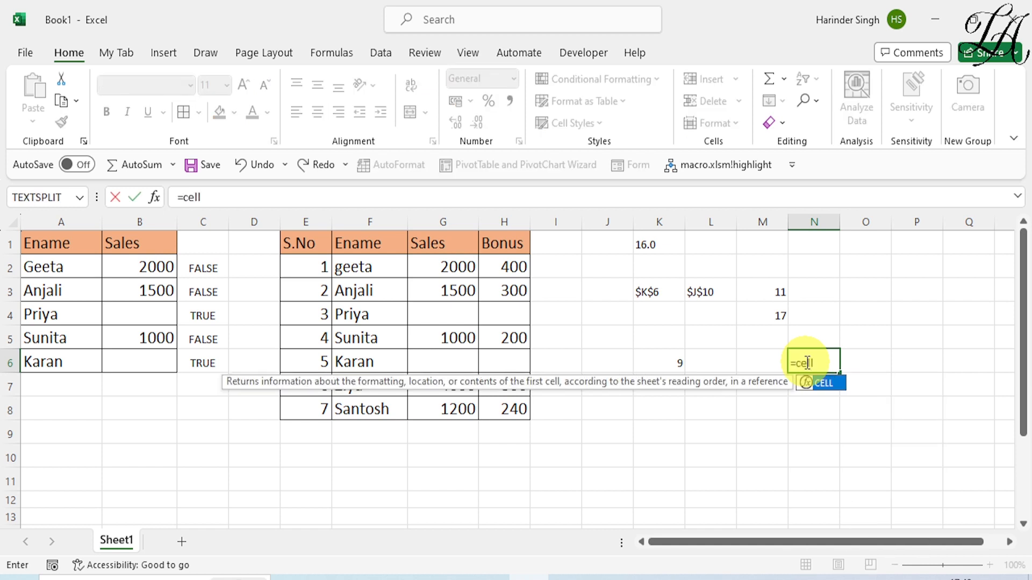
pyautogui.write('(')
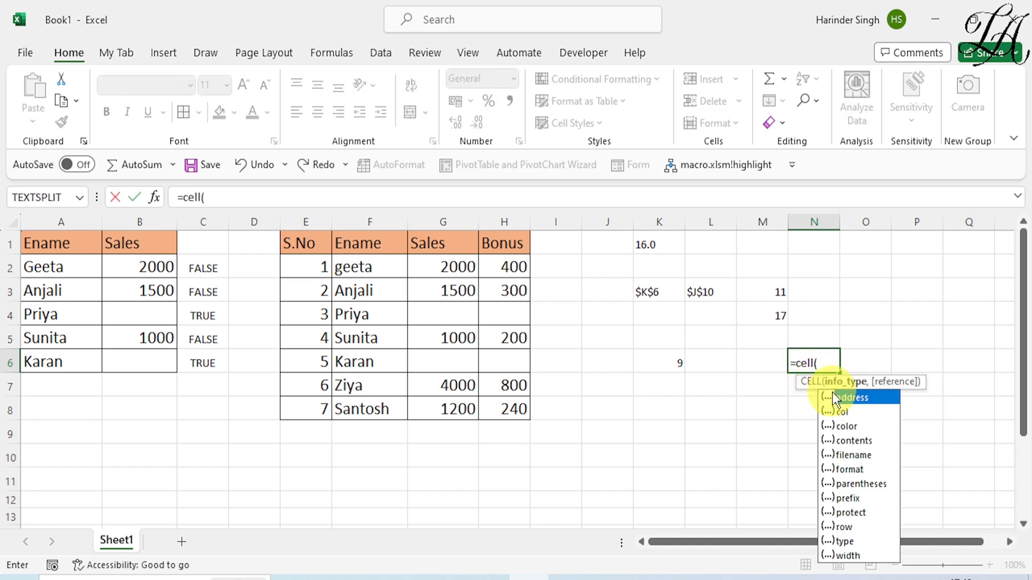
pyautogui.doubleClick(849, 540)
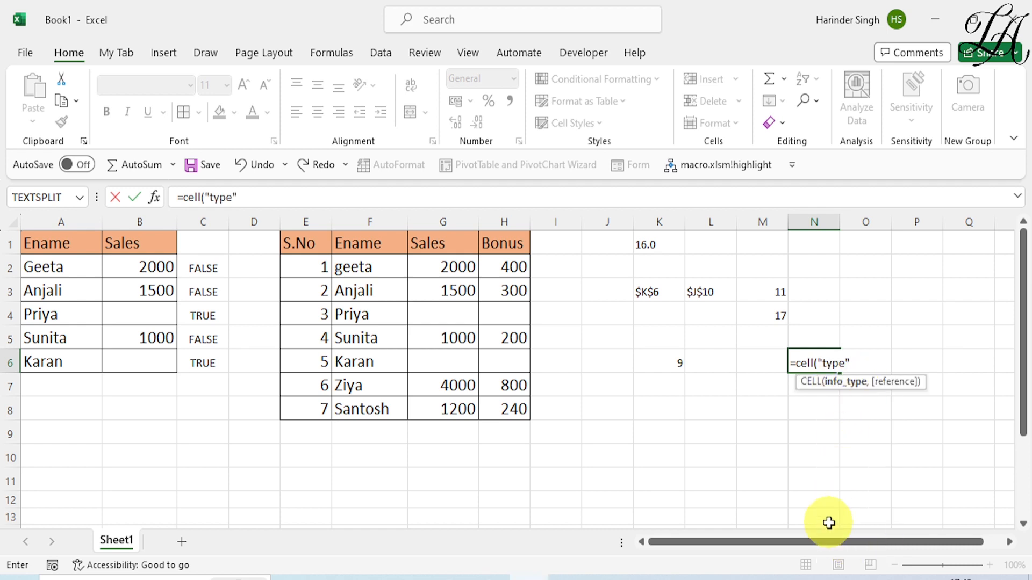
pyautogui.write(',')
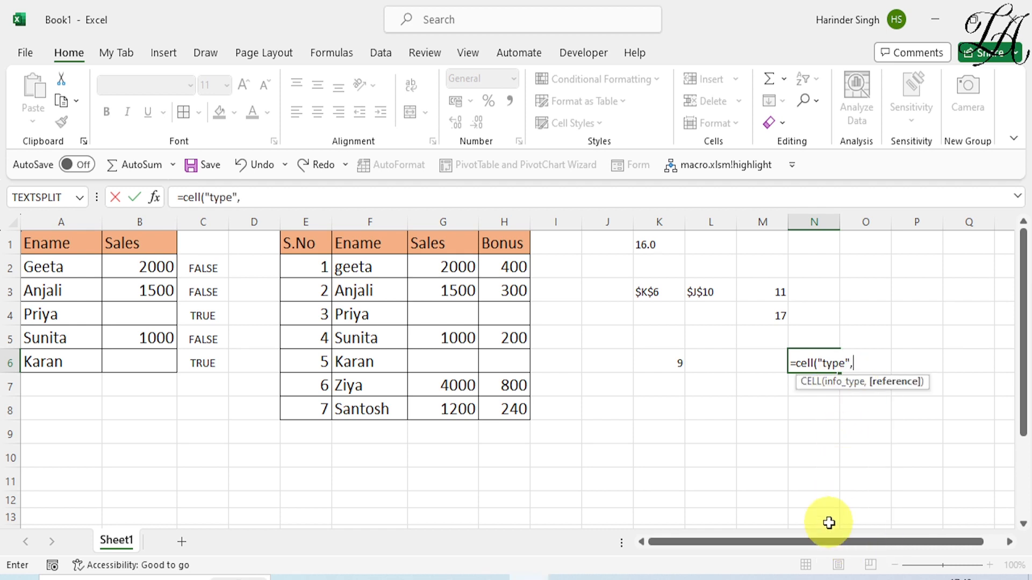
pyautogui.click(365, 266)
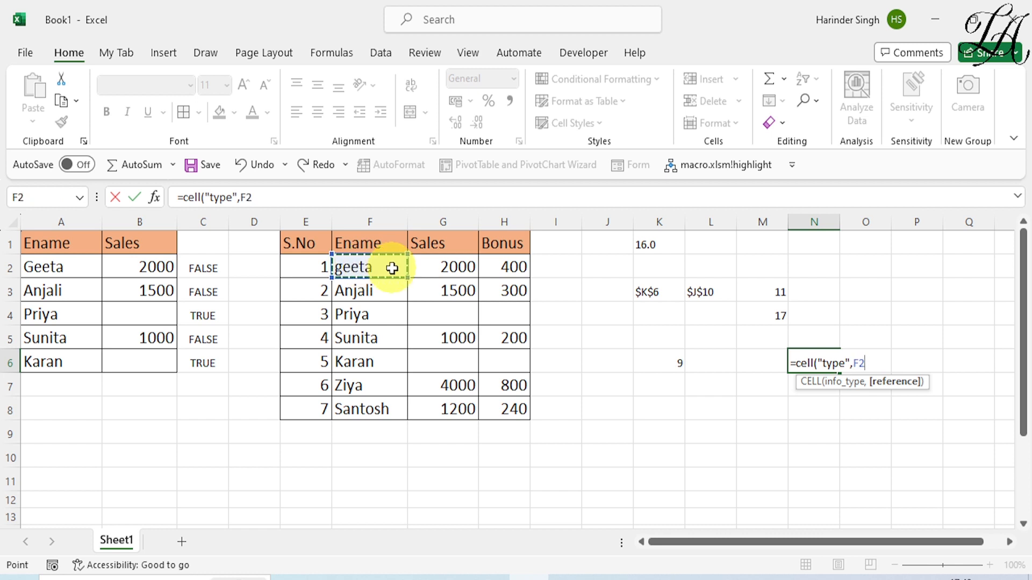
pyautogui.write(')')
pyautogui.press('Return')
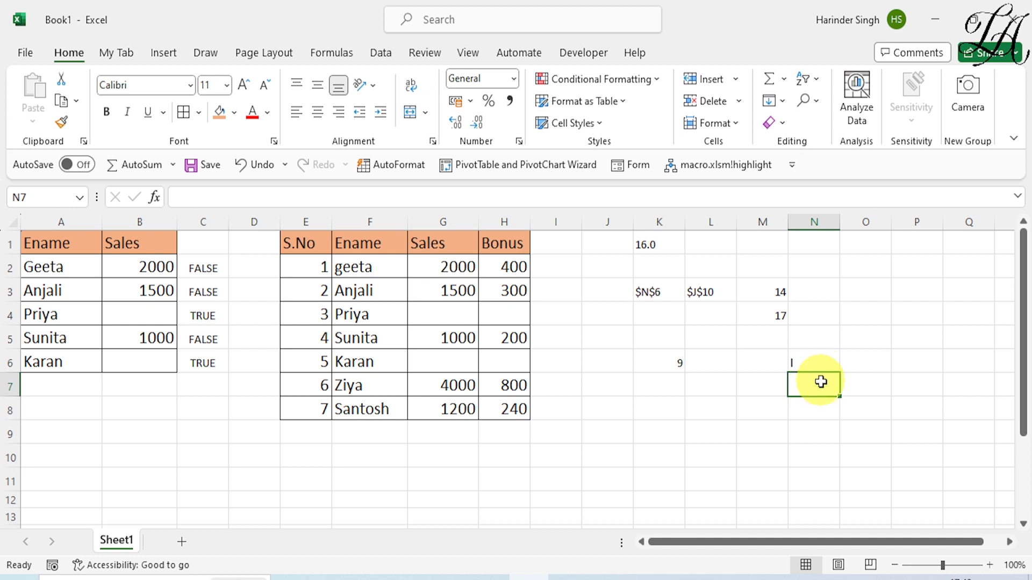
# Enter =CELL("type",G2) in N7 to return the data type of the sales figure in G2
pyautogui.write('=c')
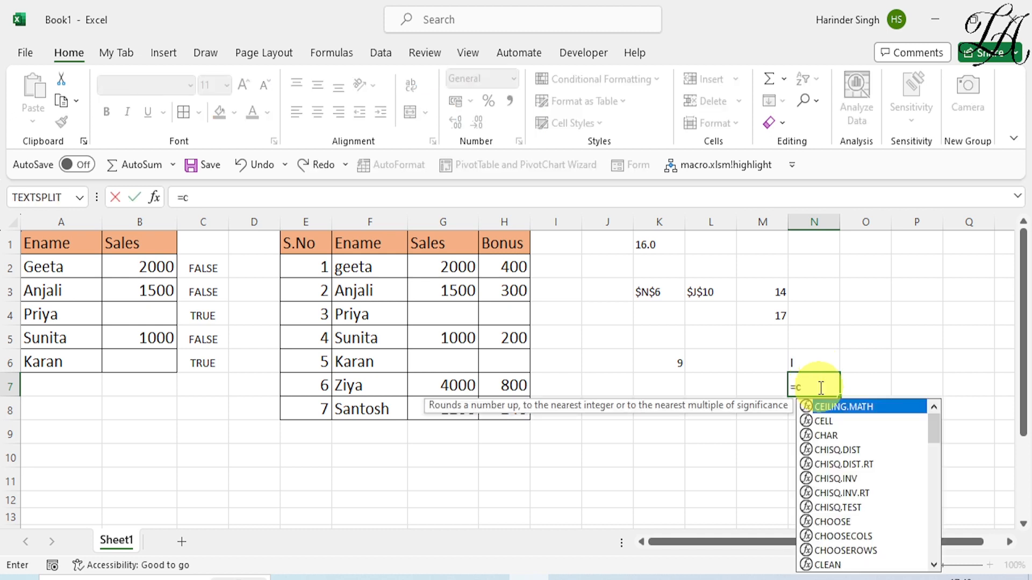
pyautogui.write('ell(')
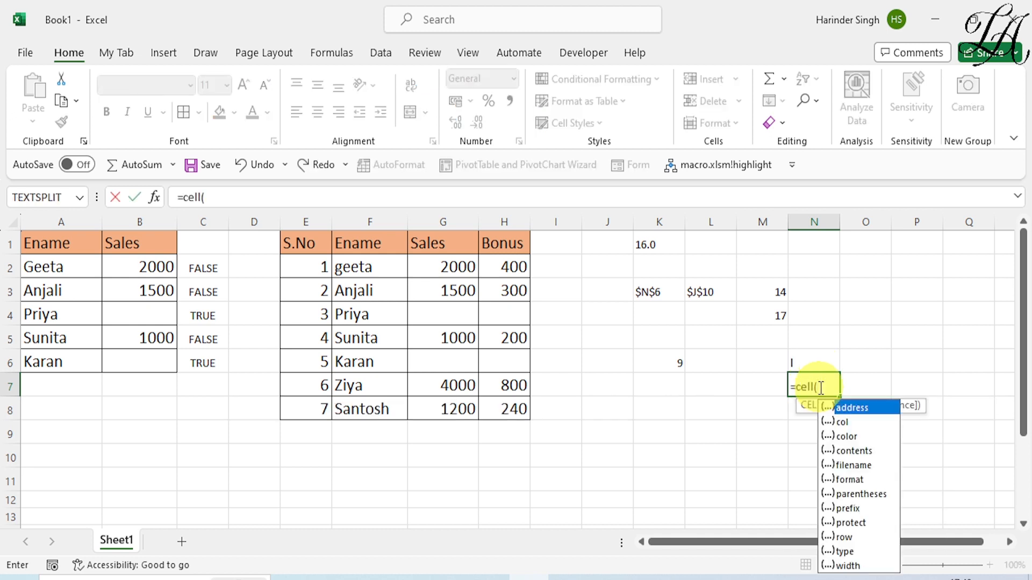
pyautogui.doubleClick(853, 552)
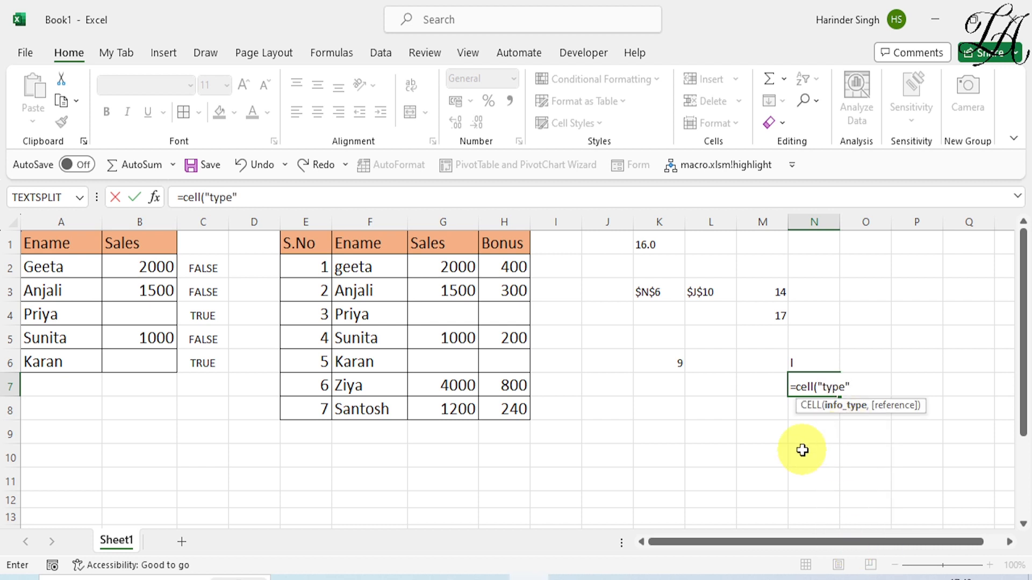
pyautogui.write(',')
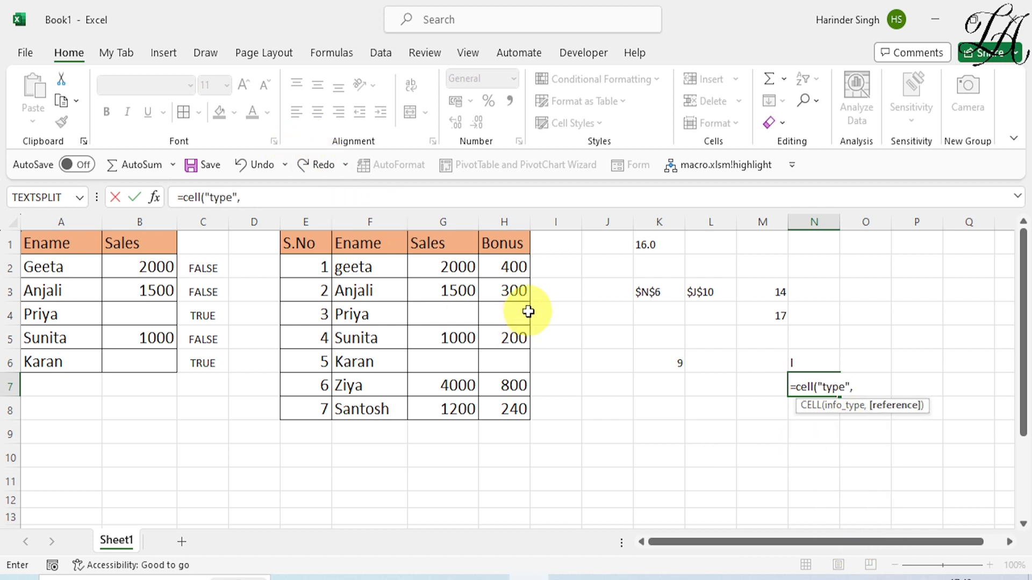
pyautogui.click(465, 270)
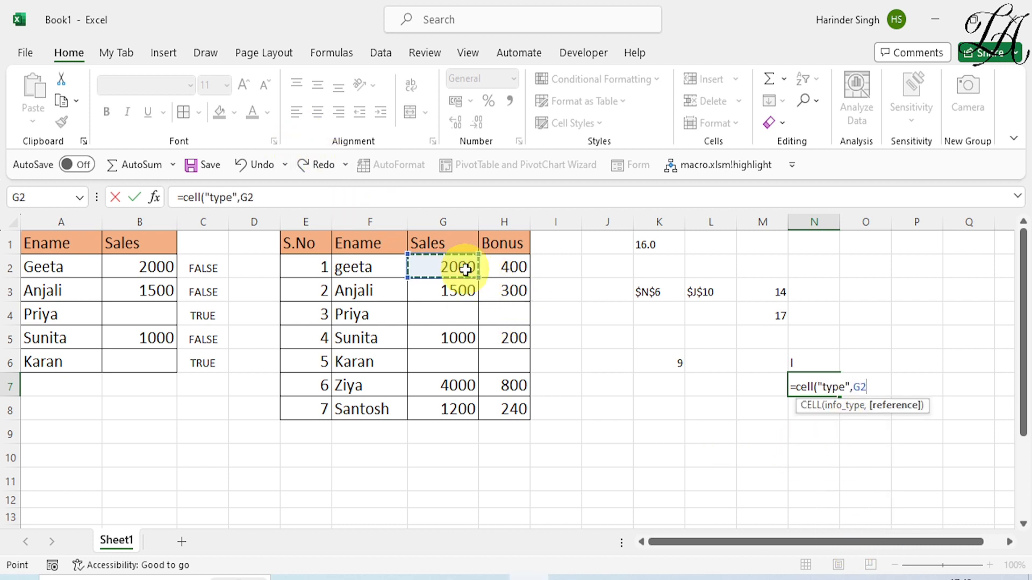
pyautogui.press('Return')
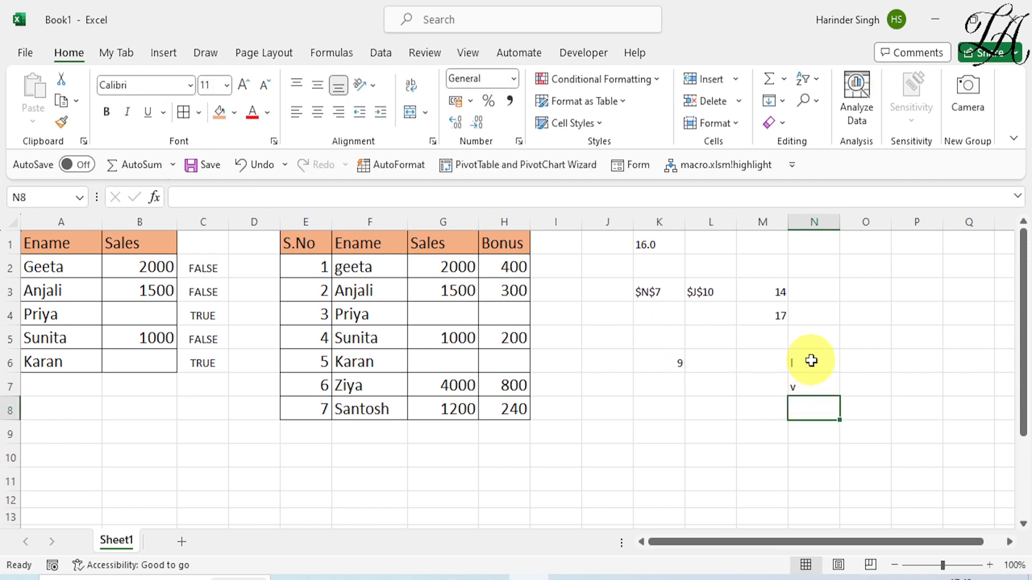
# Increase the font size of cells N6:N9 to 20
pyautogui.moveTo(811, 362); pyautogui.dragTo(819, 424)
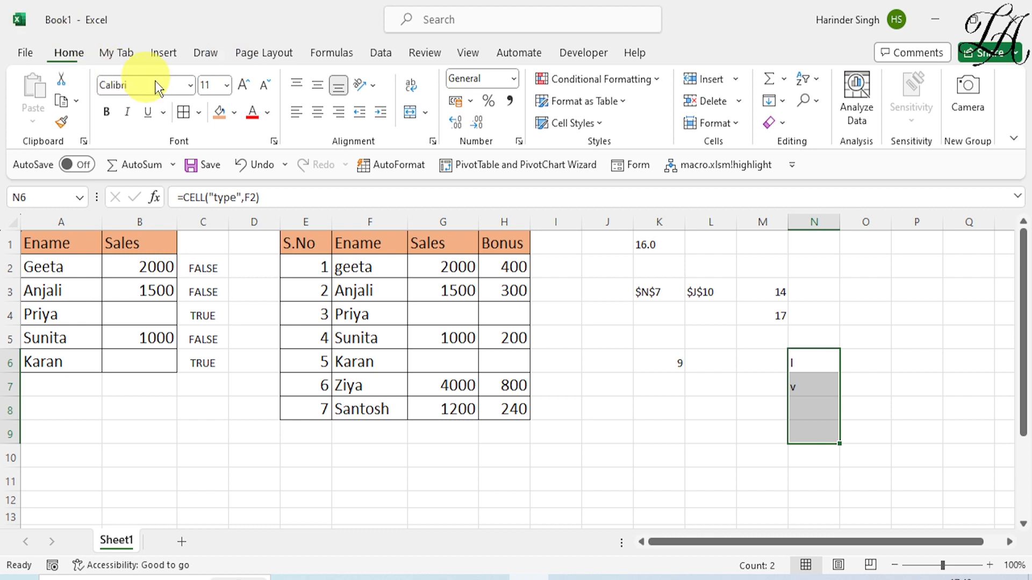
pyautogui.click(244, 86)
pyautogui.click(244, 86)
pyautogui.click(244, 86)
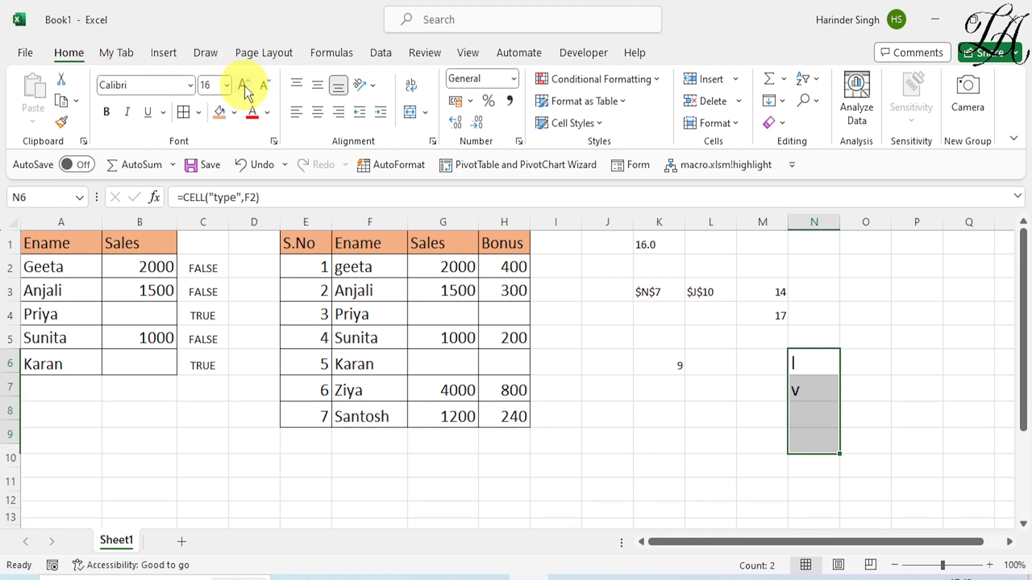
pyautogui.click(244, 86)
pyautogui.click(244, 85)
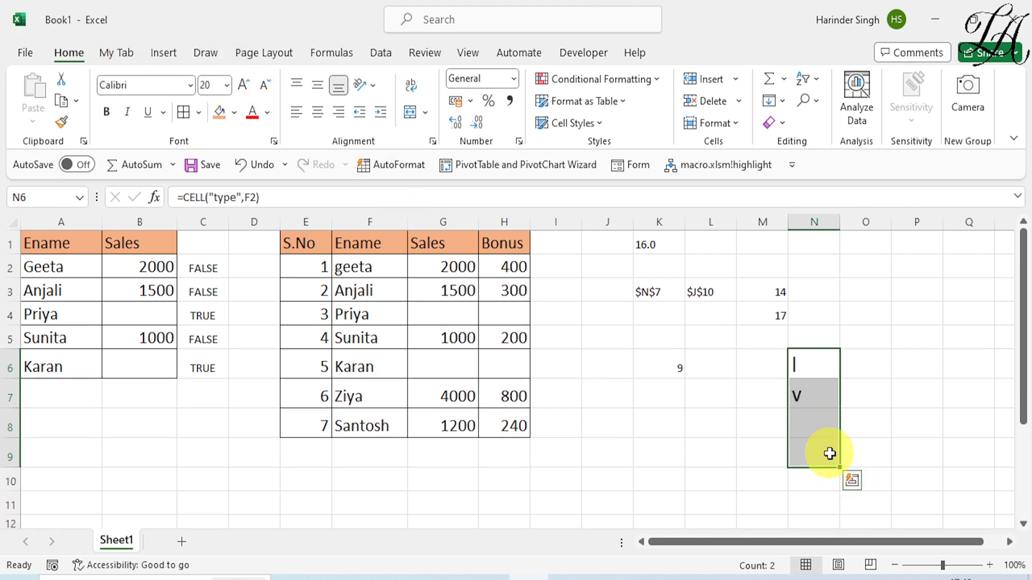
# Enter =CELL("type",G6) in N8 to return the data type of the blank sales cell G6
pyautogui.click(809, 427)
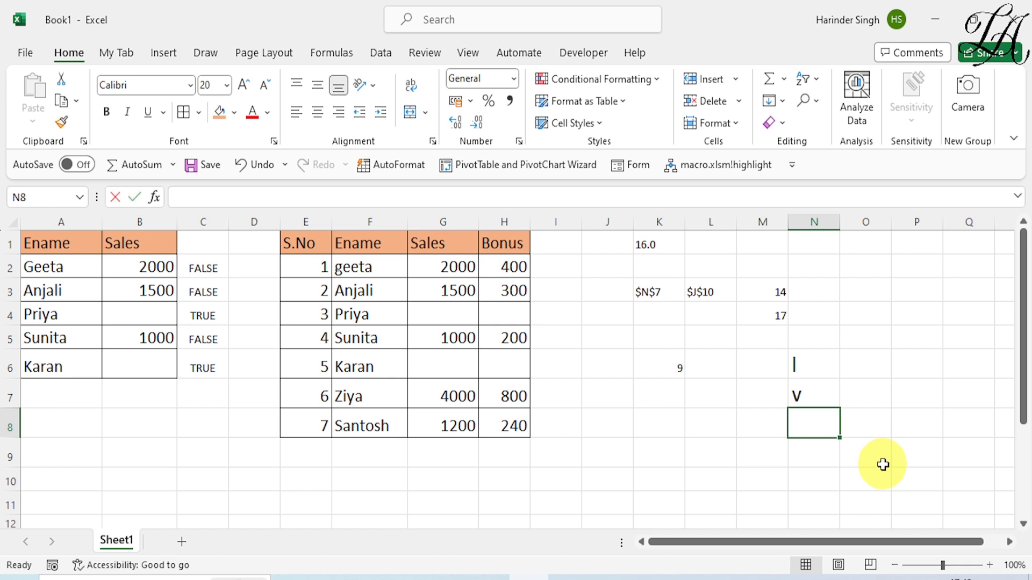
pyautogui.write('=cell(')
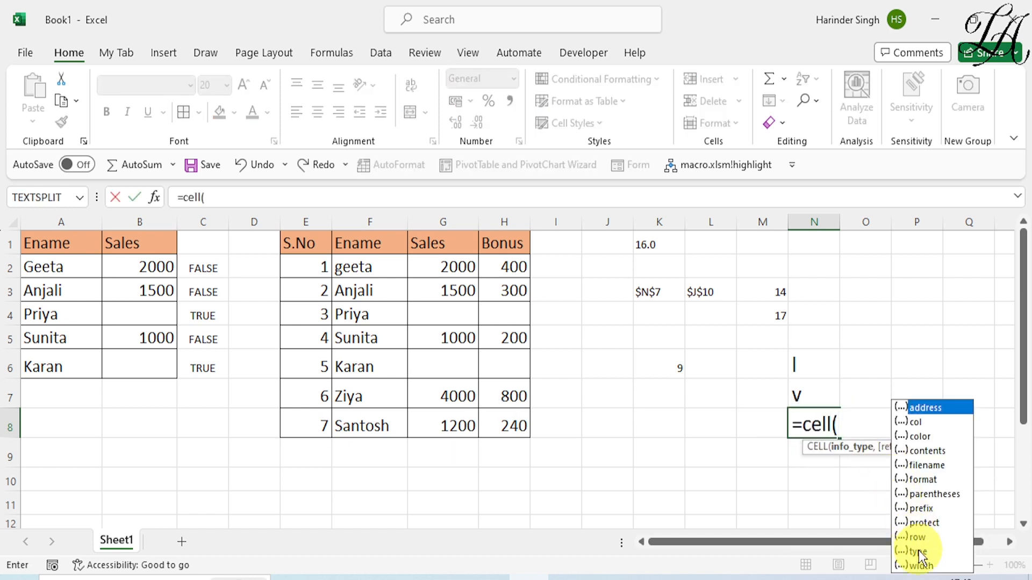
pyautogui.click(918, 551)
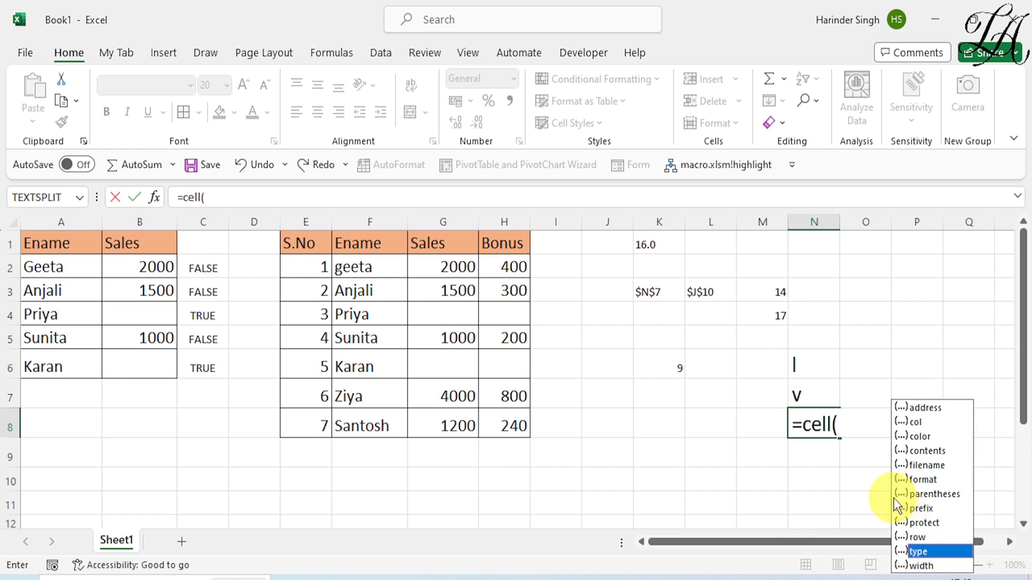
pyautogui.doubleClick(921, 549)
pyautogui.write(',')
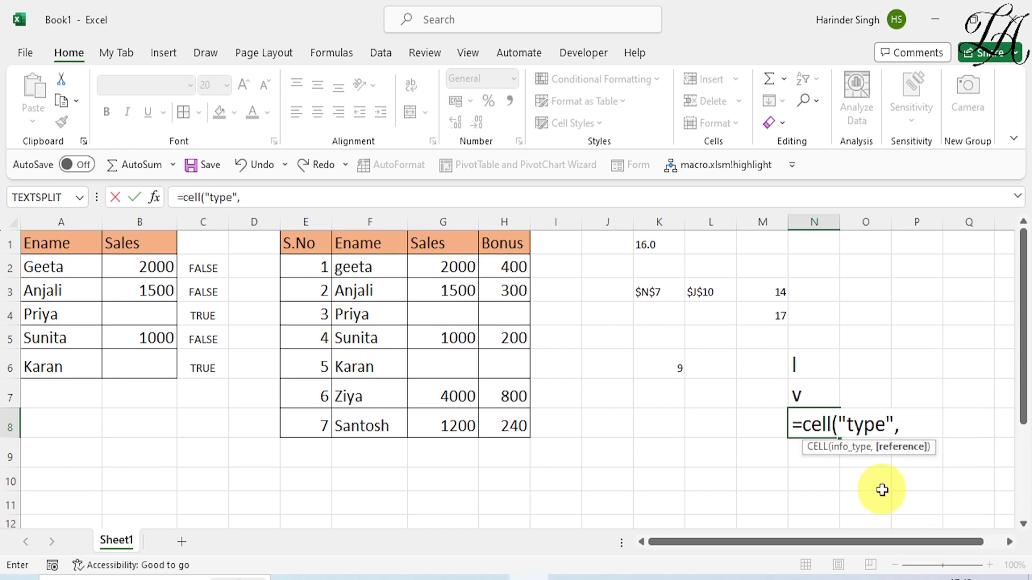
pyautogui.click(458, 369)
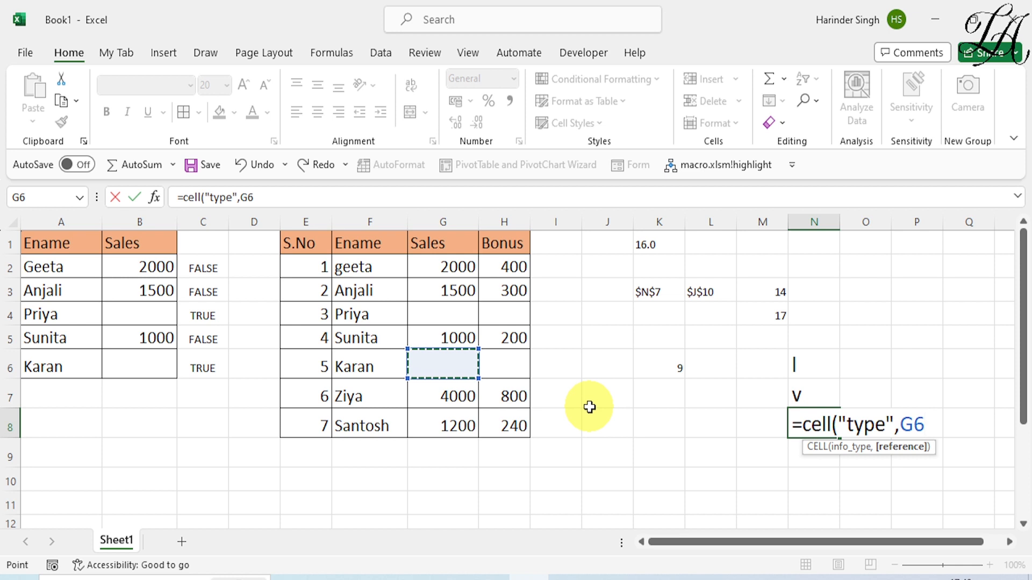
pyautogui.write(')')
pyautogui.press('Return')
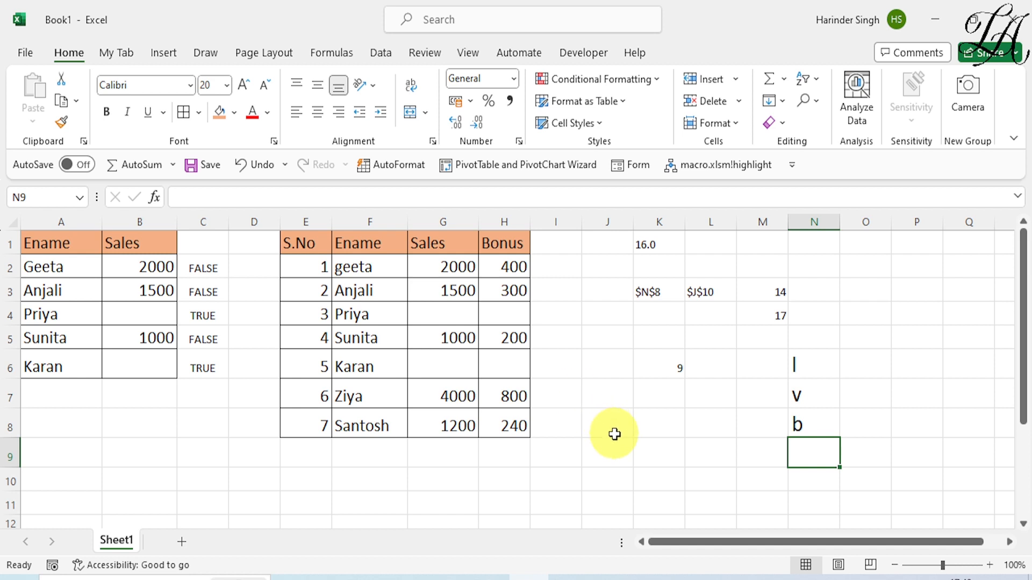
# Enter =CELL("contents",F7) in K8 to return the contents of cell F7
pyautogui.click(645, 425)
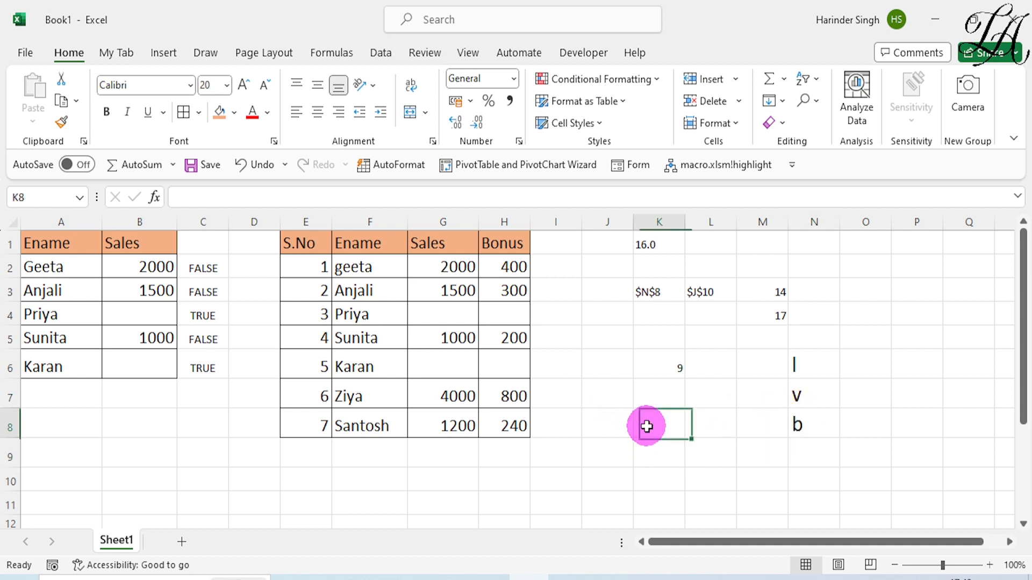
pyautogui.write('=cell')
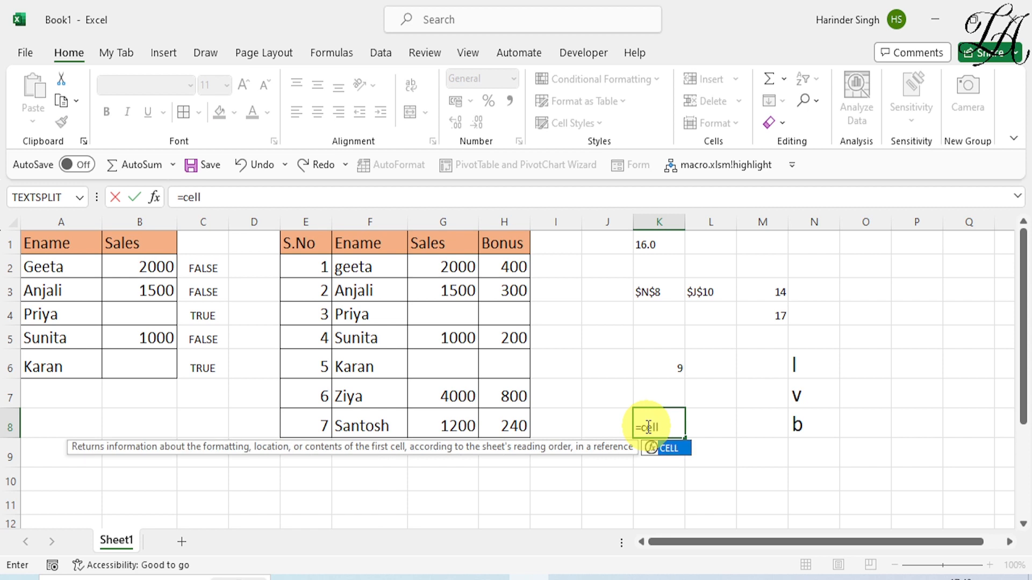
pyautogui.write('(')
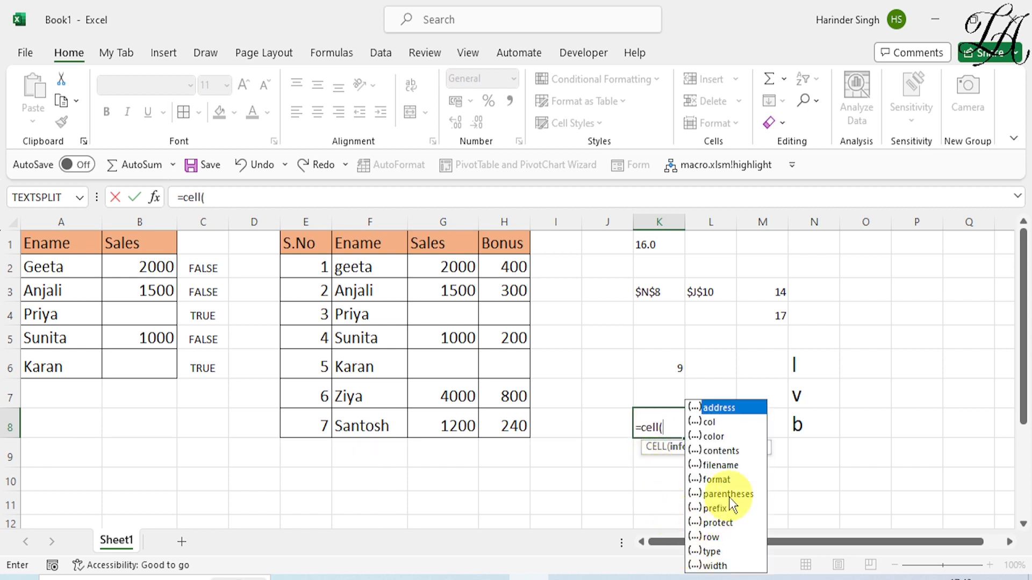
pyautogui.doubleClick(729, 451)
pyautogui.write(',')
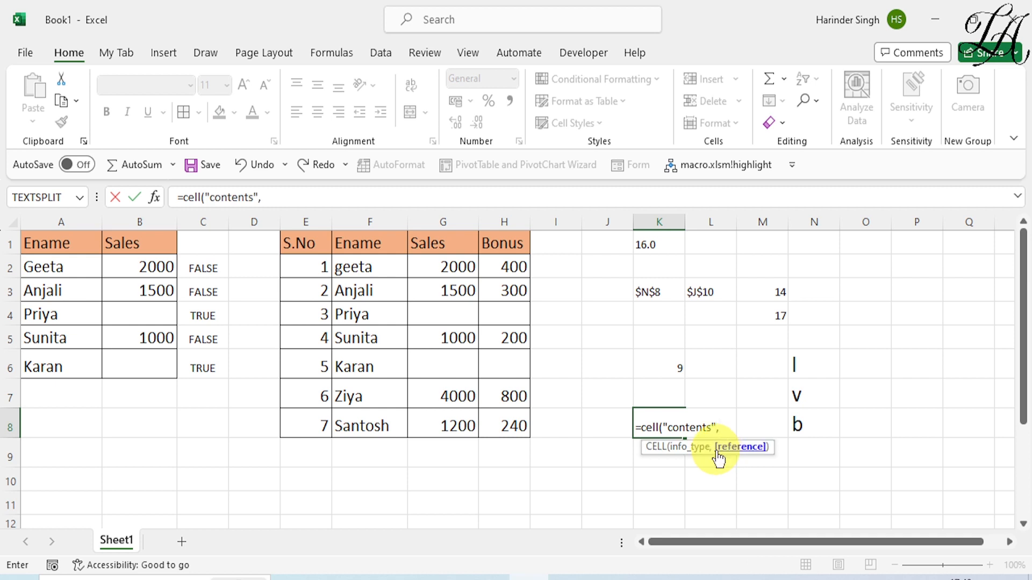
pyautogui.click(380, 398)
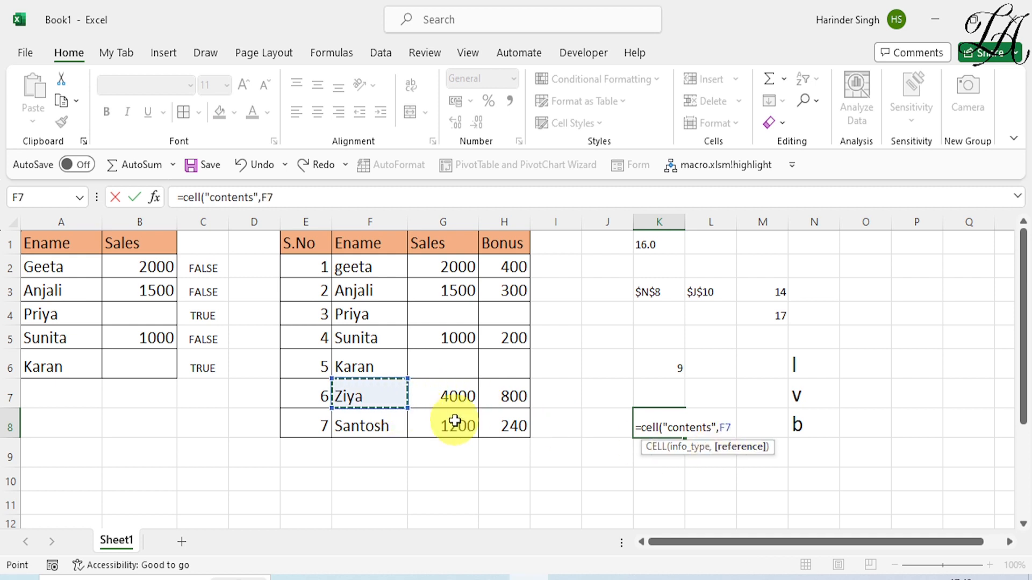
pyautogui.write(')')
pyautogui.press('Return')
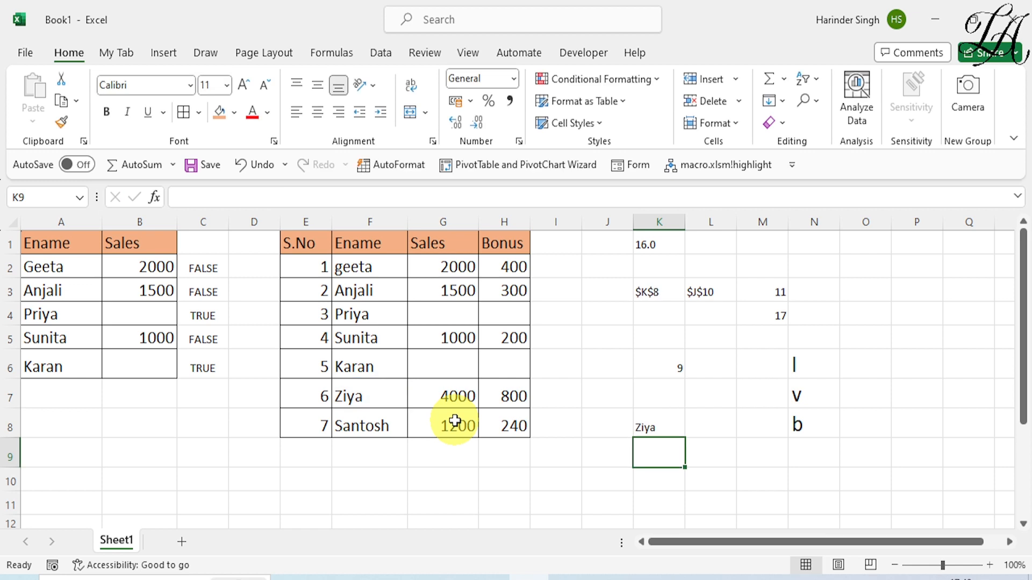
# Increase the font size of cell K8 to 14 and compare its result with source cell F7
pyautogui.click(668, 427)
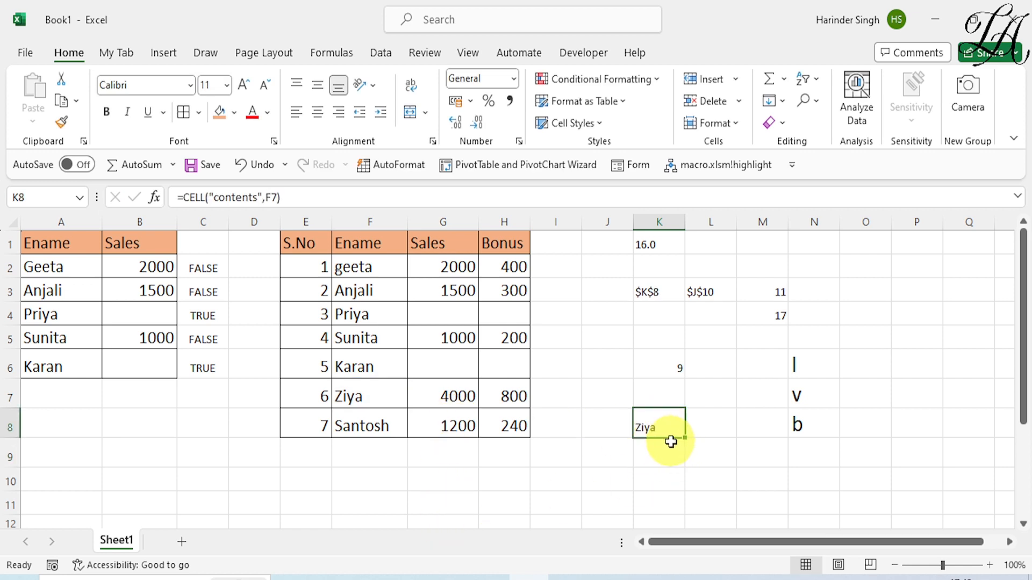
pyautogui.click(245, 86)
pyautogui.click(245, 86)
pyautogui.click(244, 86)
pyautogui.click(381, 398)
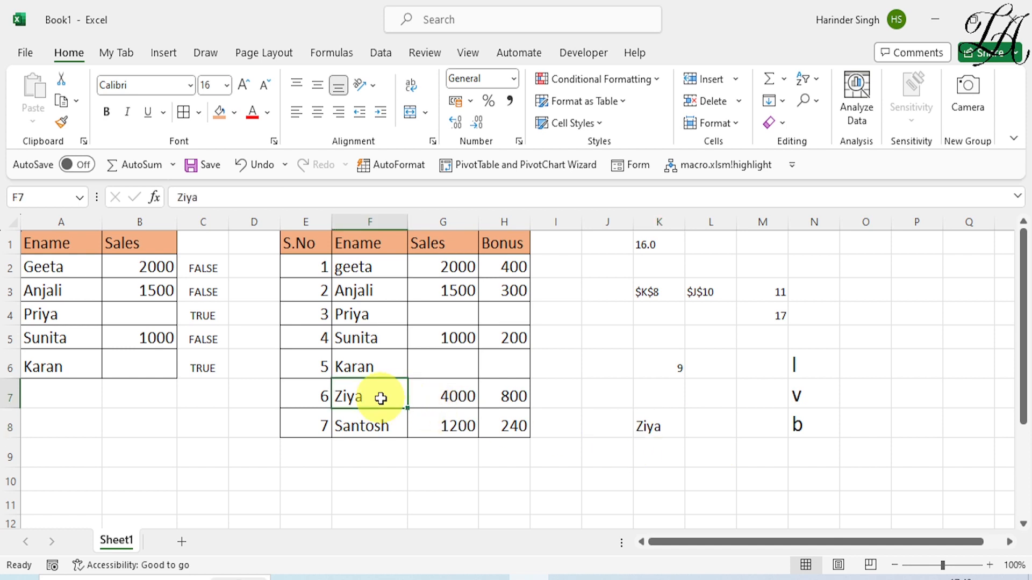
pyautogui.click(675, 432)
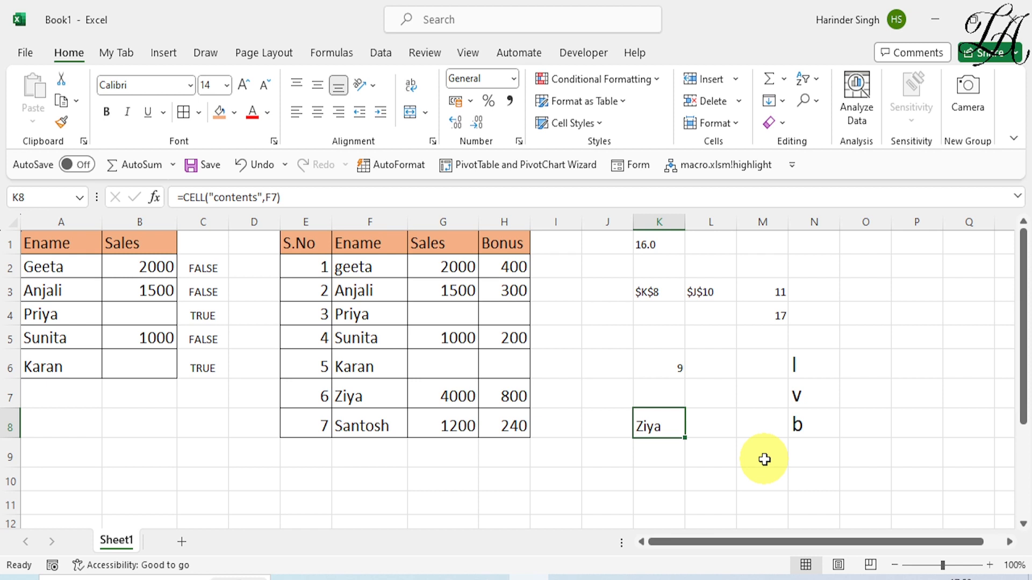
# Save the workbook to OneDrive under the file name abc
pyautogui.hotkey('ctrl', 's')
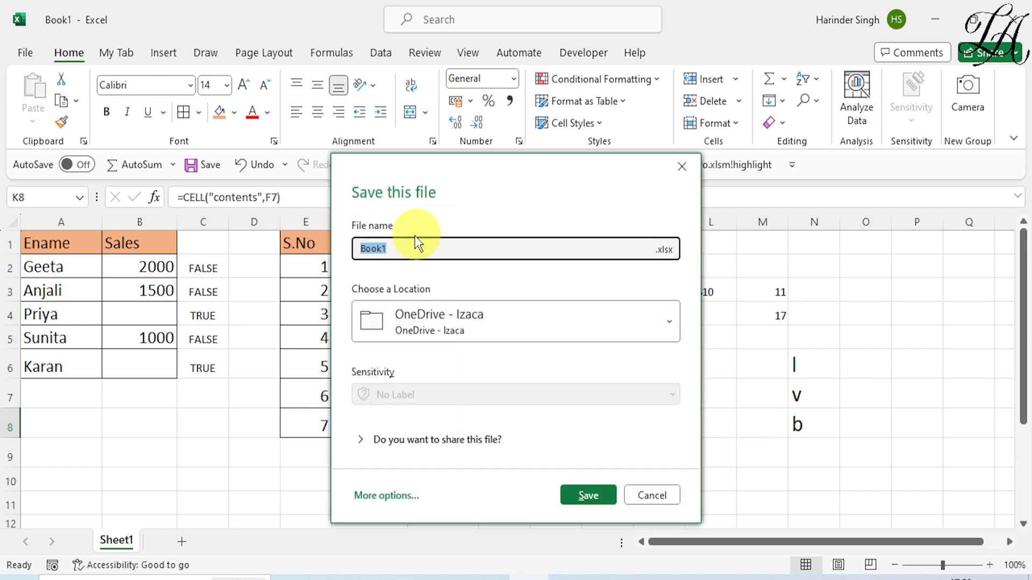
pyautogui.write('abc')
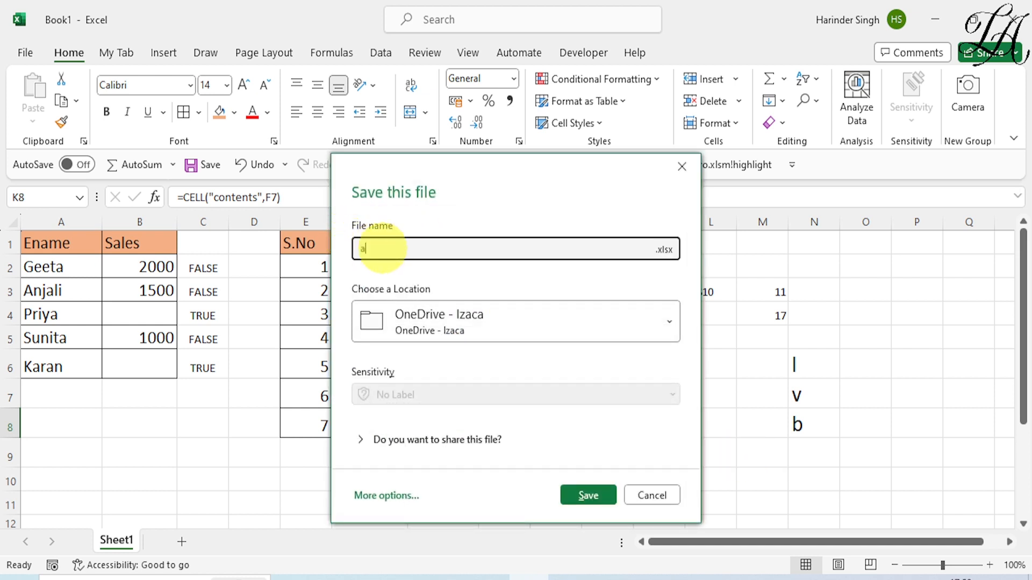
pyautogui.click(582, 496)
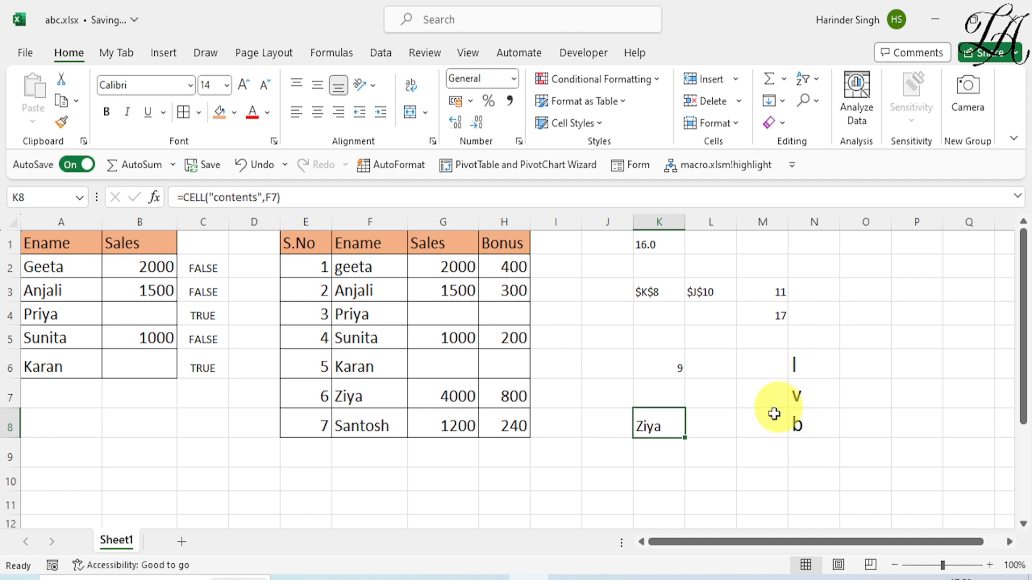
# Enter =CELL("filename",O9) in J10 to return the workbook's full path, file name and sheet
pyautogui.click(601, 480)
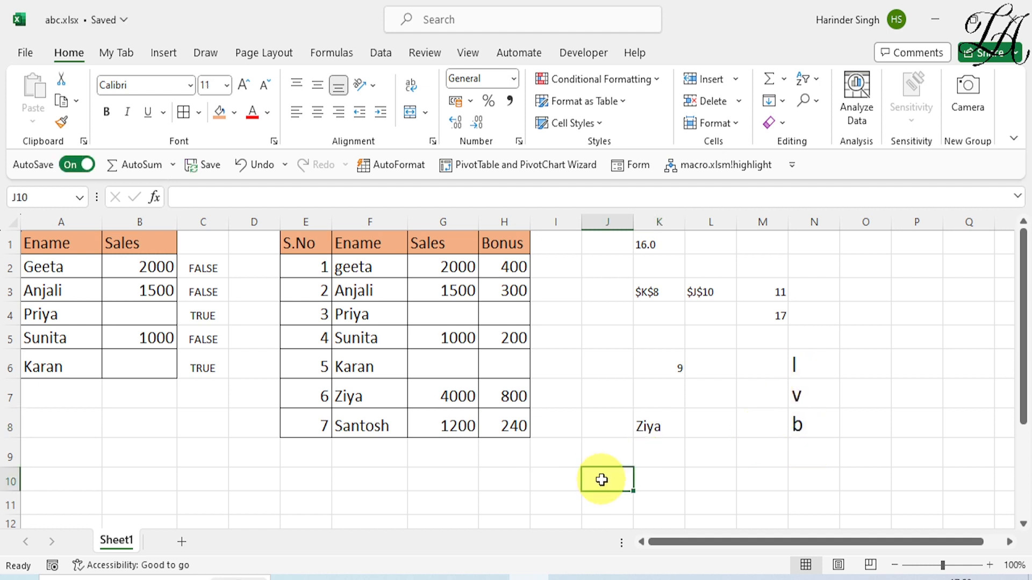
pyautogui.write('=cell')
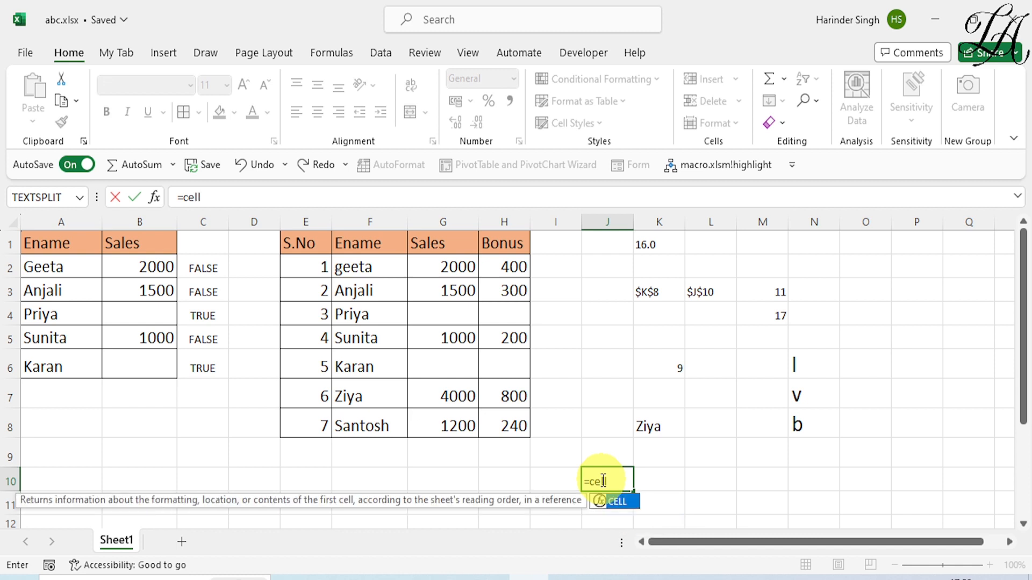
pyautogui.write('(')
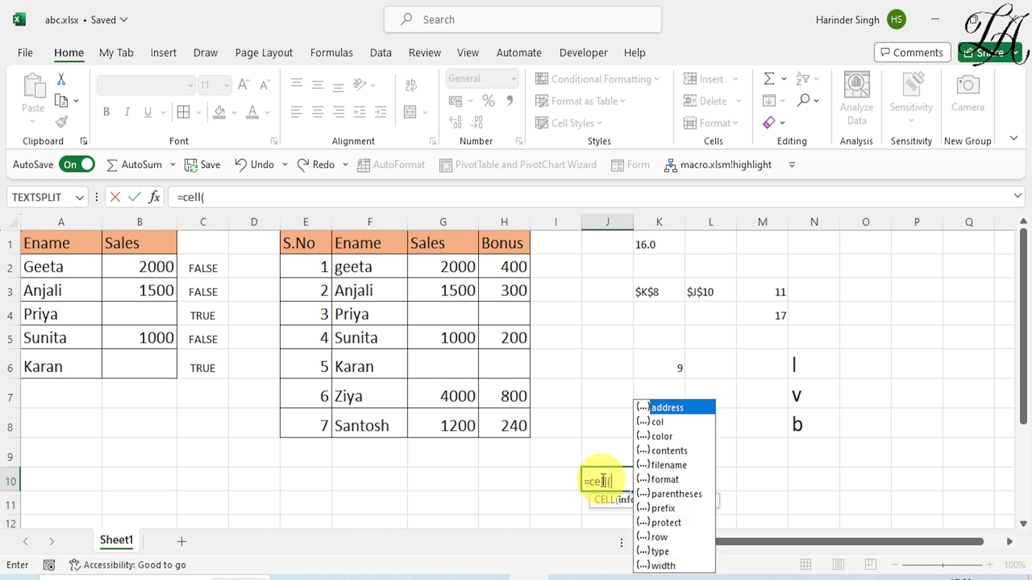
pyautogui.doubleClick(672, 465)
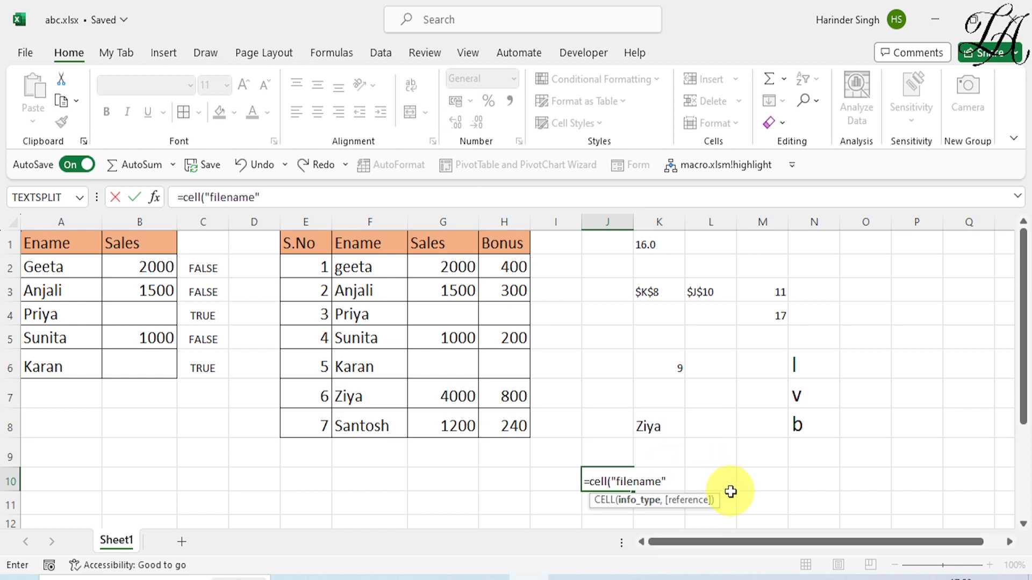
pyautogui.write(',')
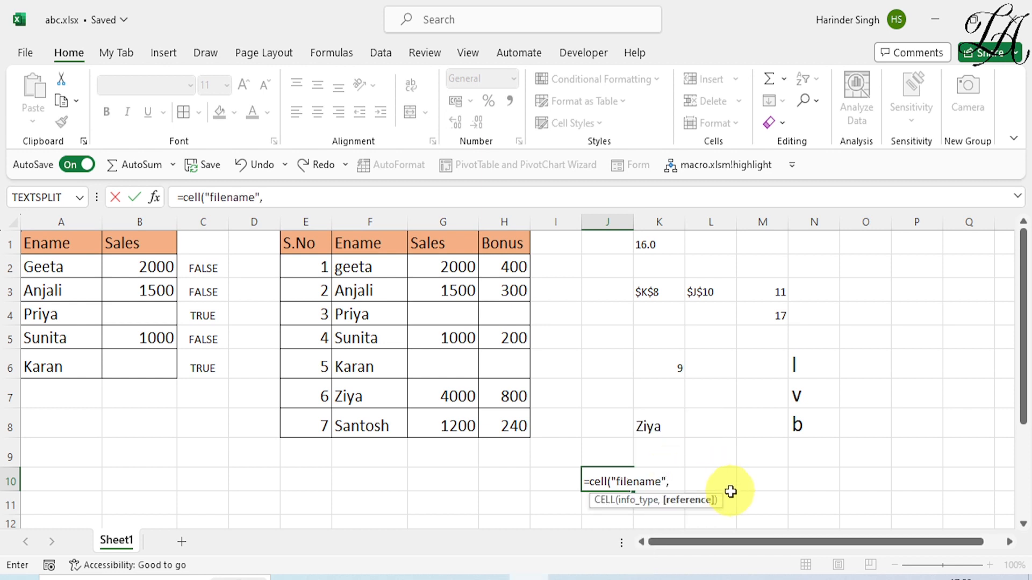
pyautogui.click(876, 453)
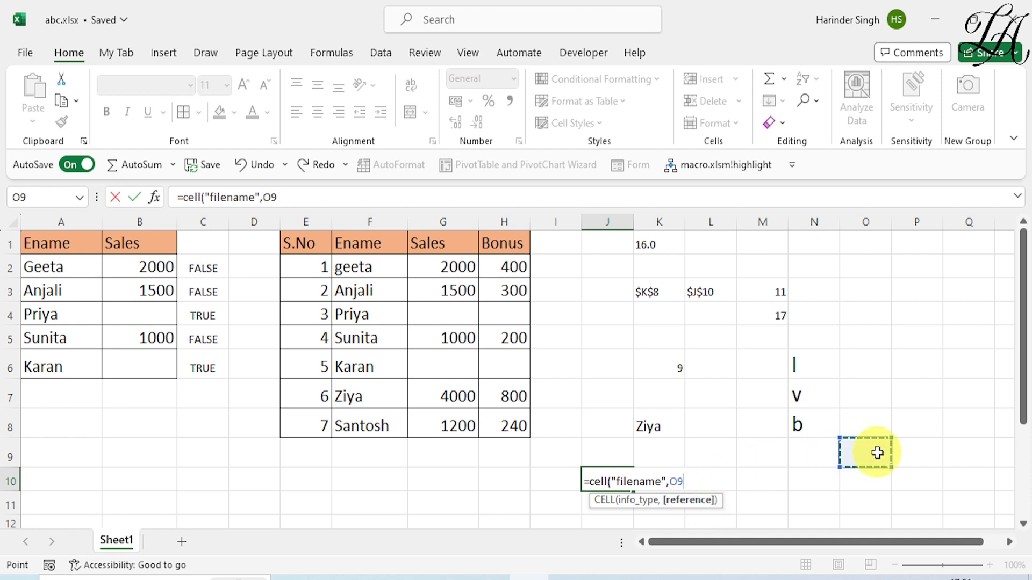
pyautogui.write(')')
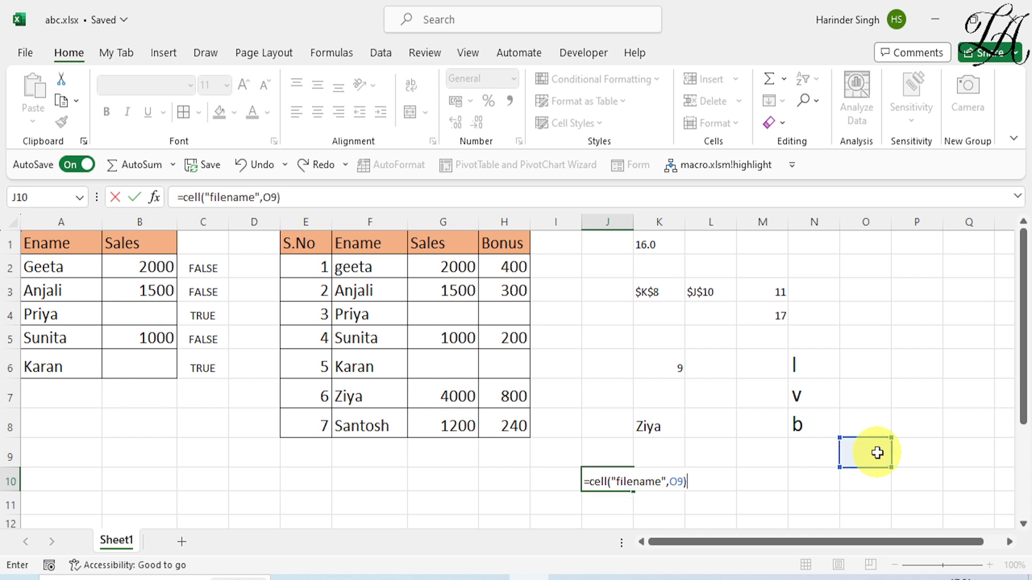
pyautogui.press('Return')
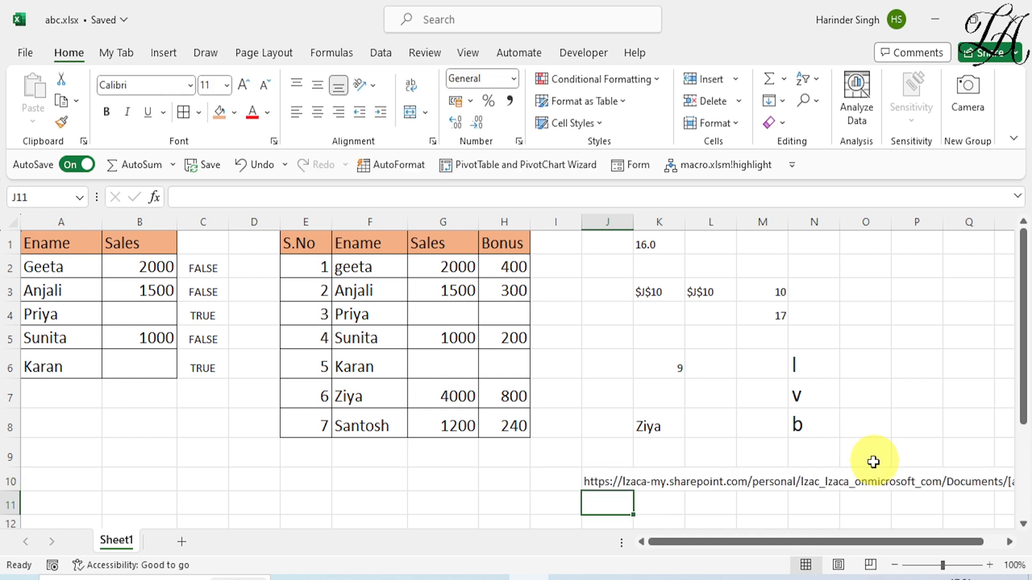
# Increase the font size of the file path result in J10 to 16
pyautogui.moveTo(751, 543); pyautogui.dragTo(837, 539)
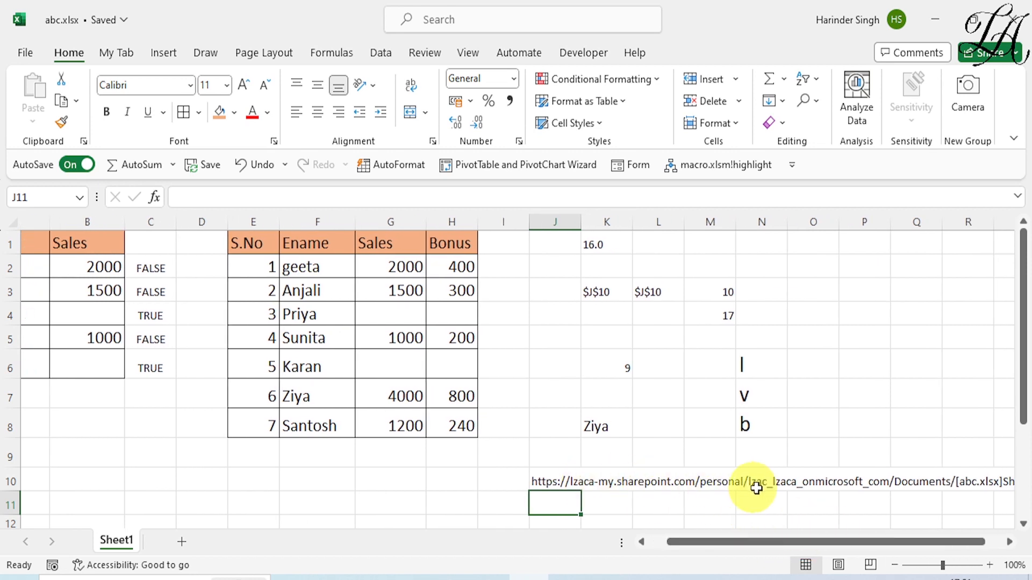
pyautogui.click(549, 480)
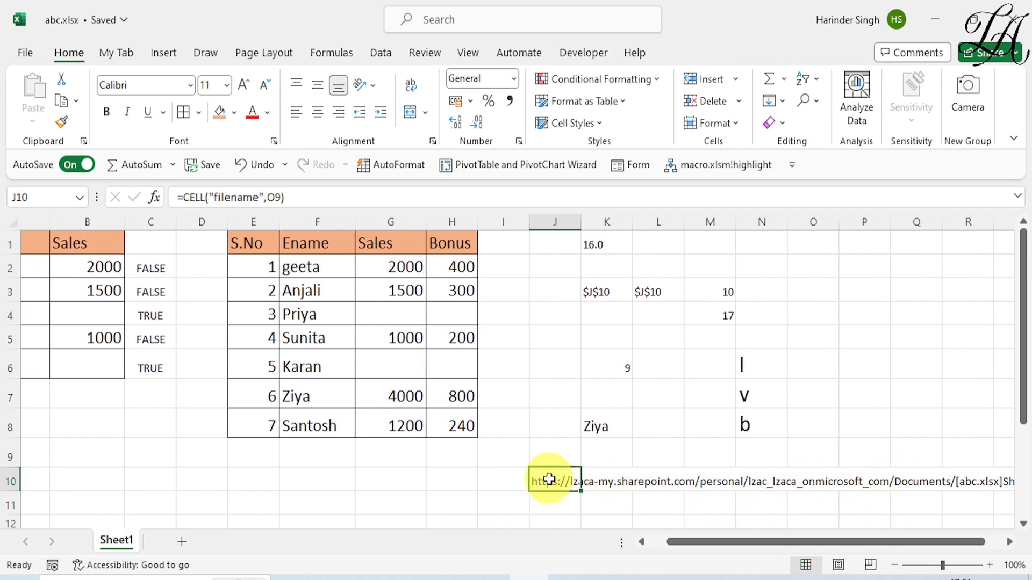
pyautogui.click(243, 89)
pyautogui.click(243, 89)
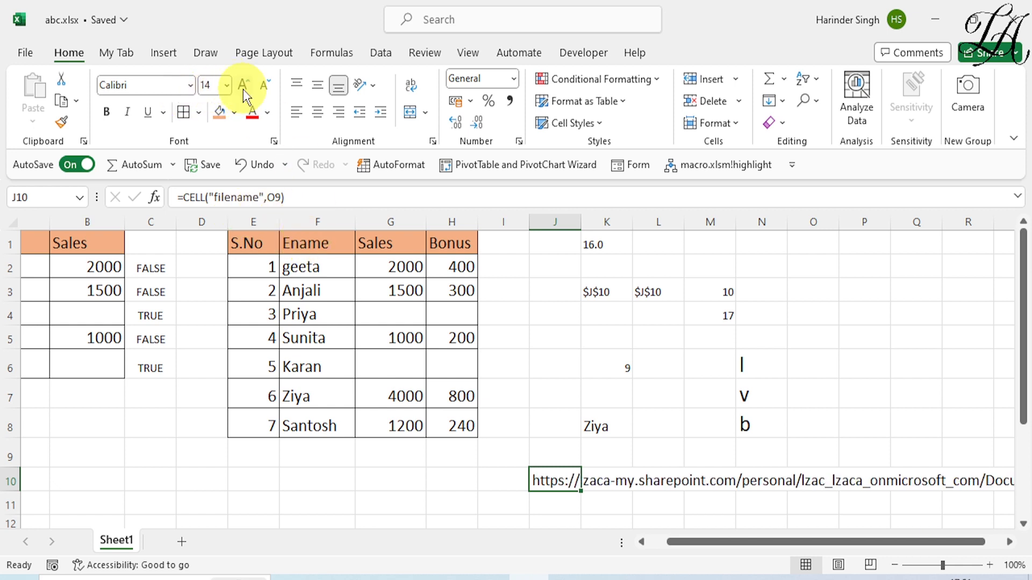
pyautogui.click(243, 89)
pyautogui.moveTo(672, 548); pyautogui.dragTo(823, 551)
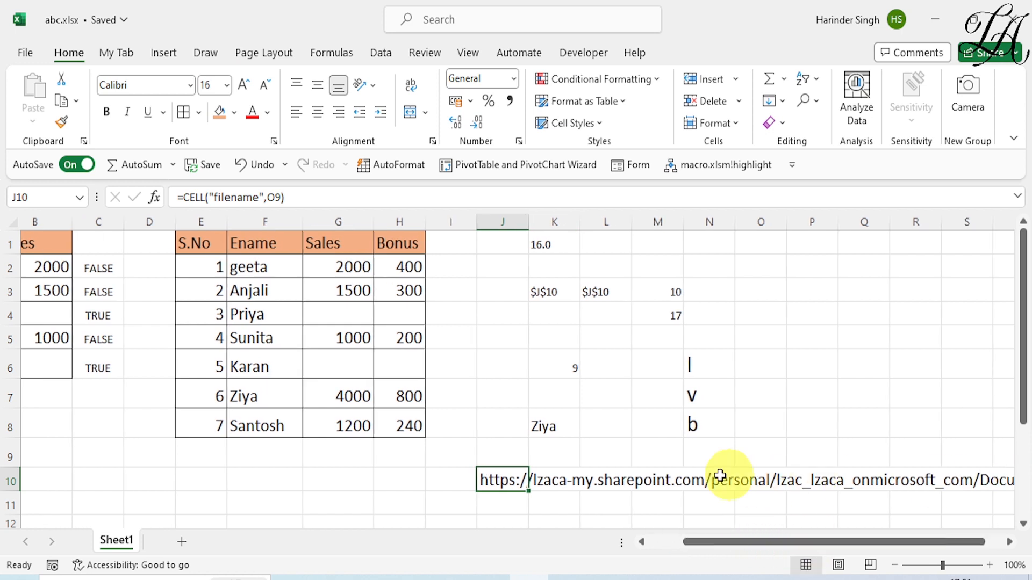
pyautogui.moveTo(715, 541); pyautogui.dragTo(662, 541)
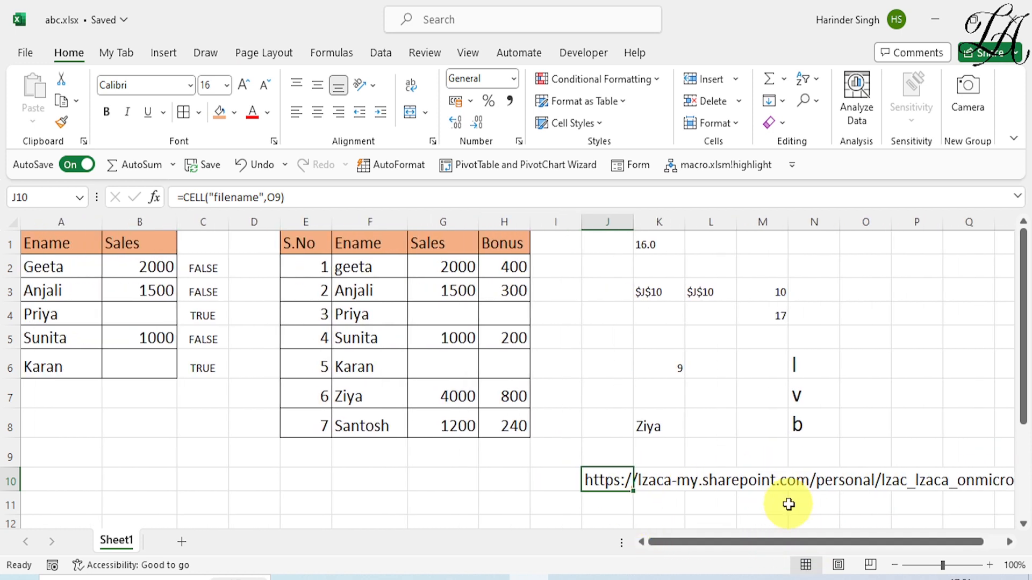
pyautogui.click(339, 489)
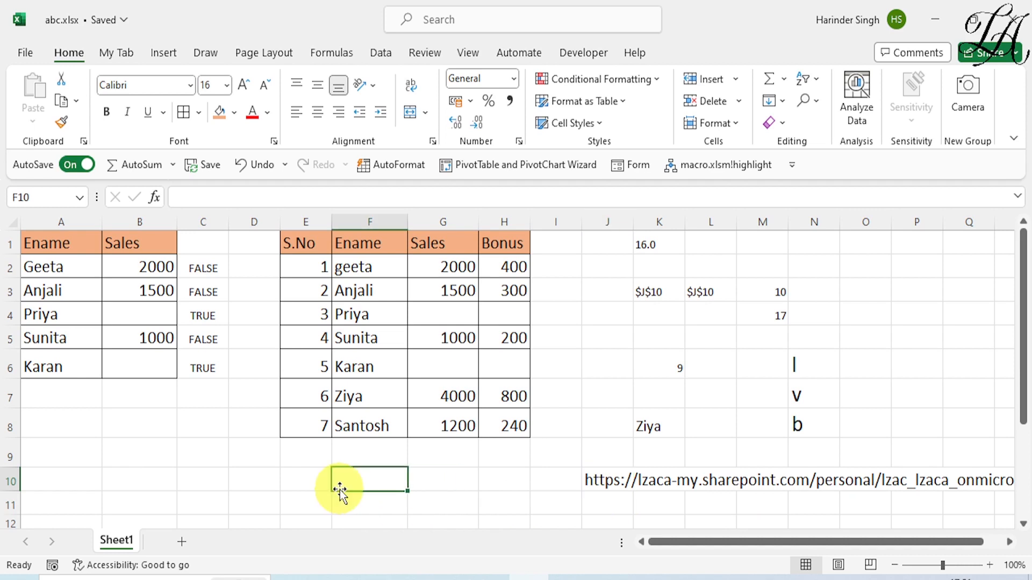